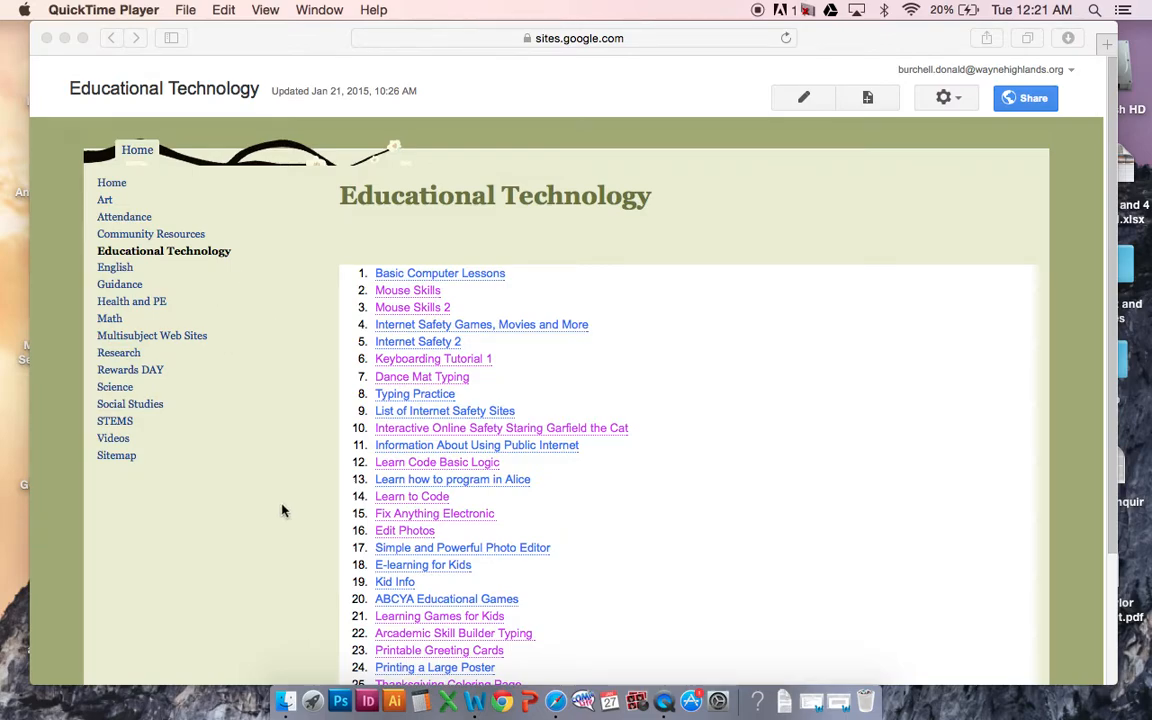
Open the Edit Photos site from the link list and load IMG_0197.JPG from the Desktop for editing, dismissing the image settings
left_click(390, 538)
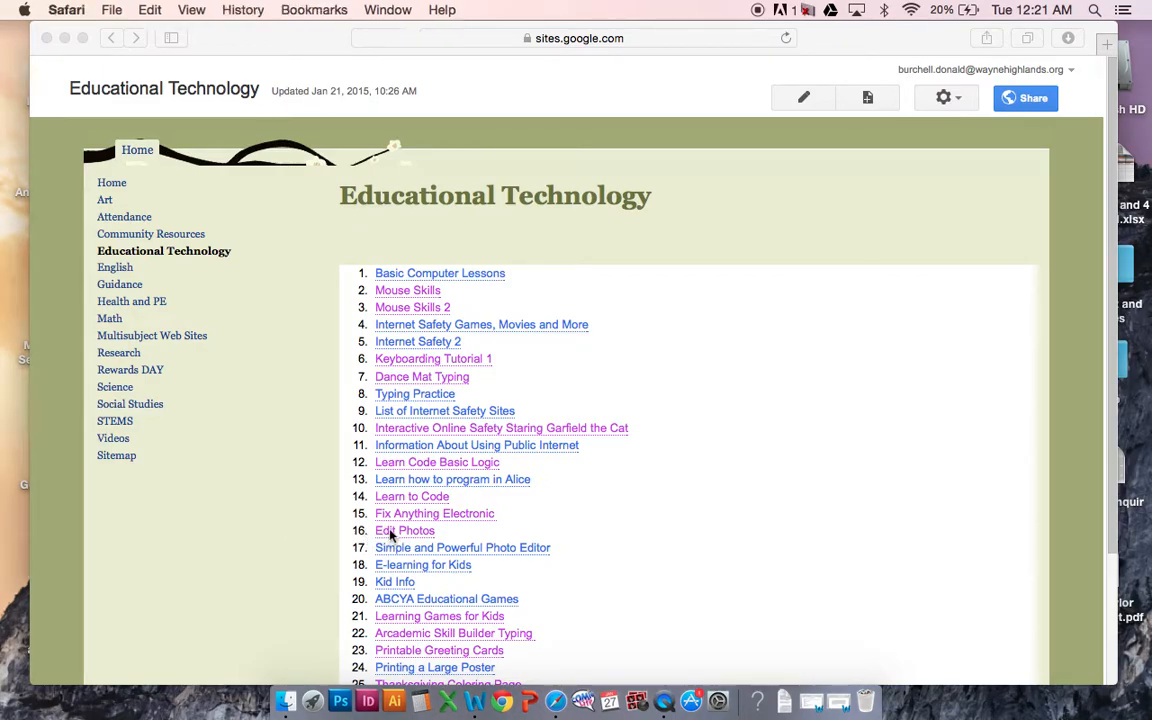
left_click(390, 533)
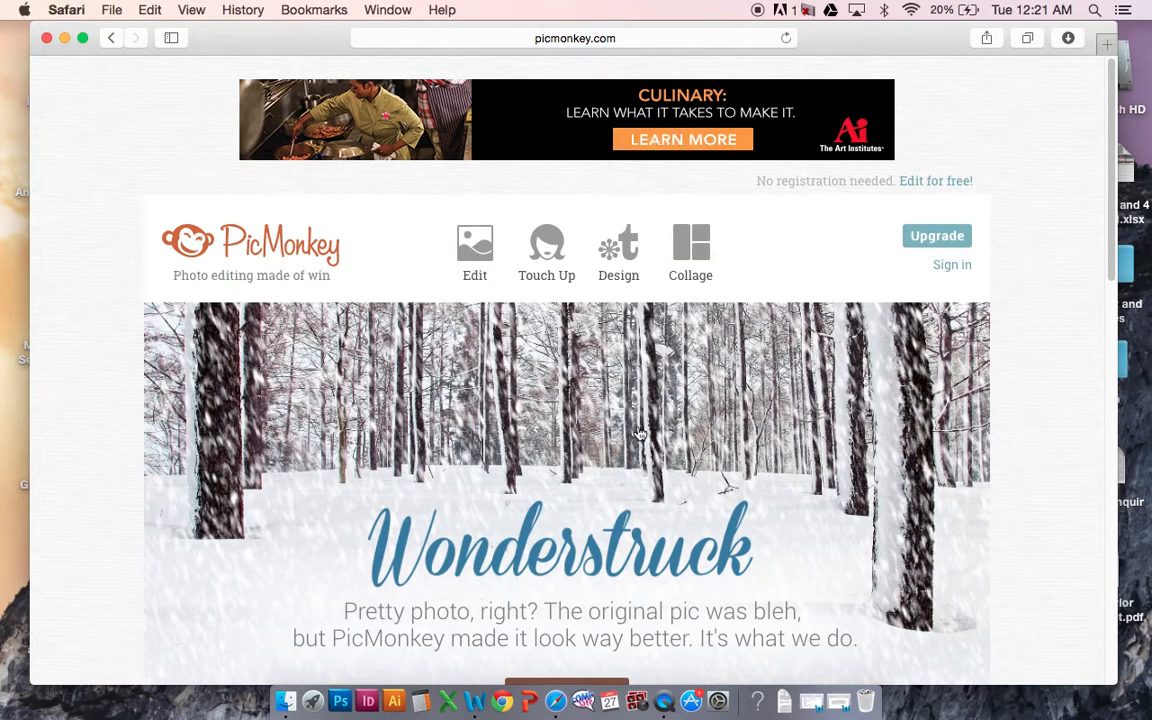
mouse_move(448, 297)
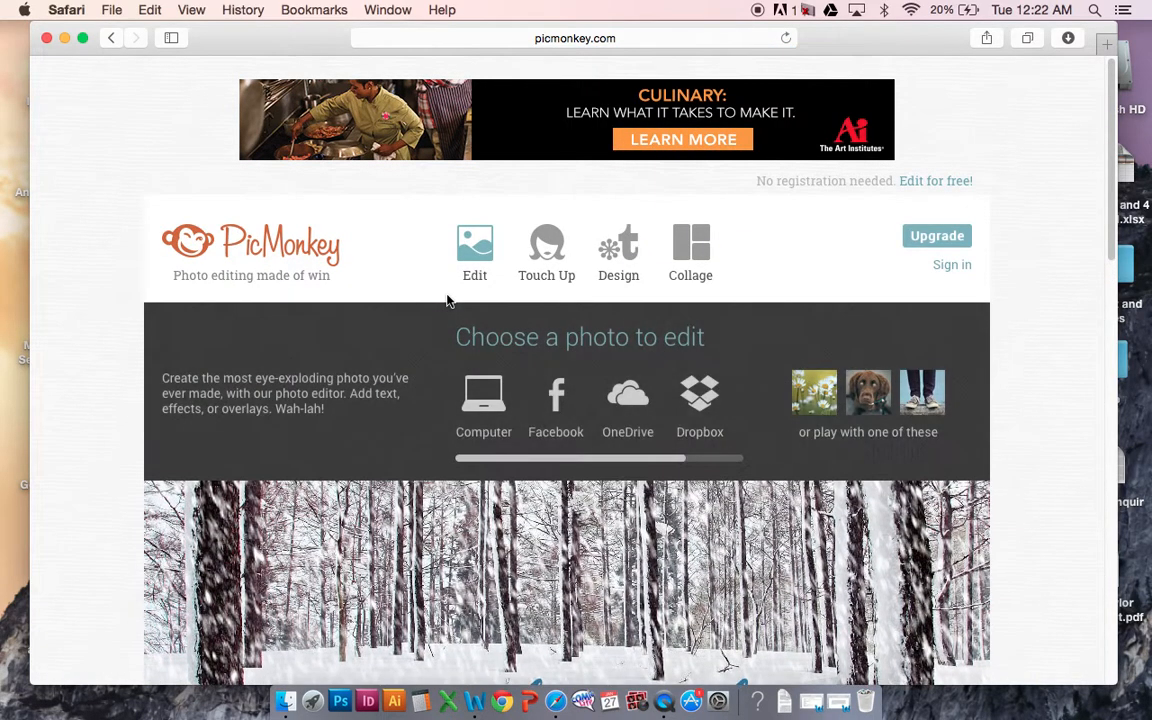
left_click(477, 243)
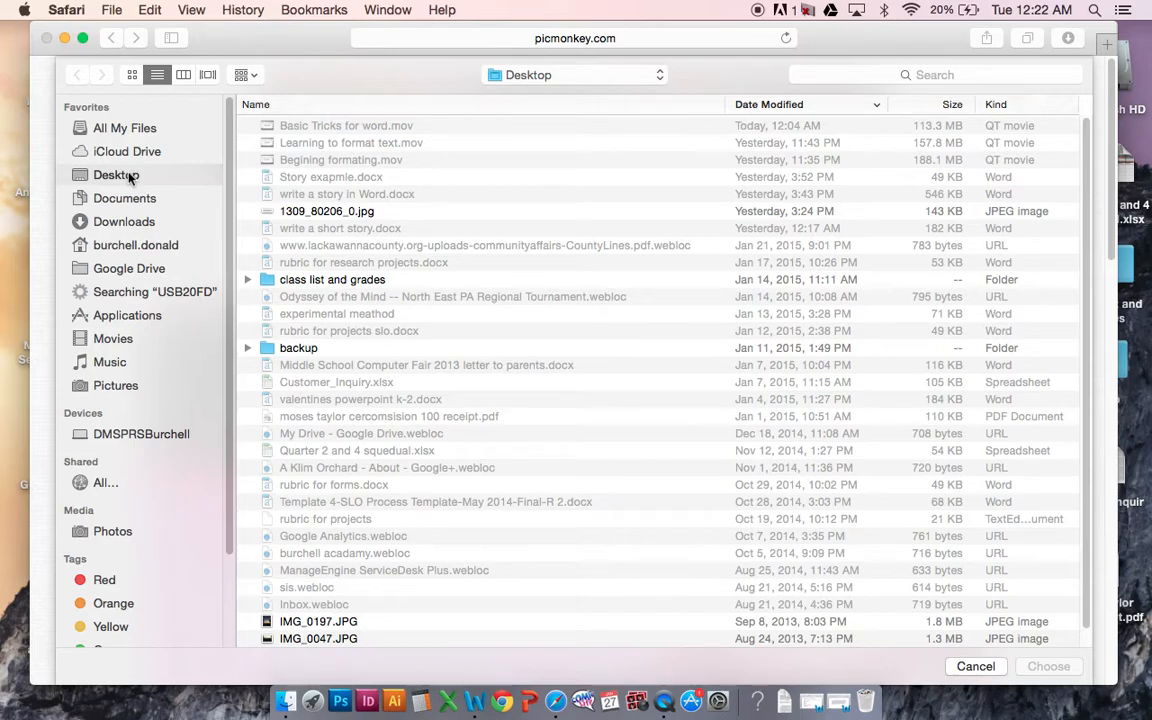
left_click(325, 622)
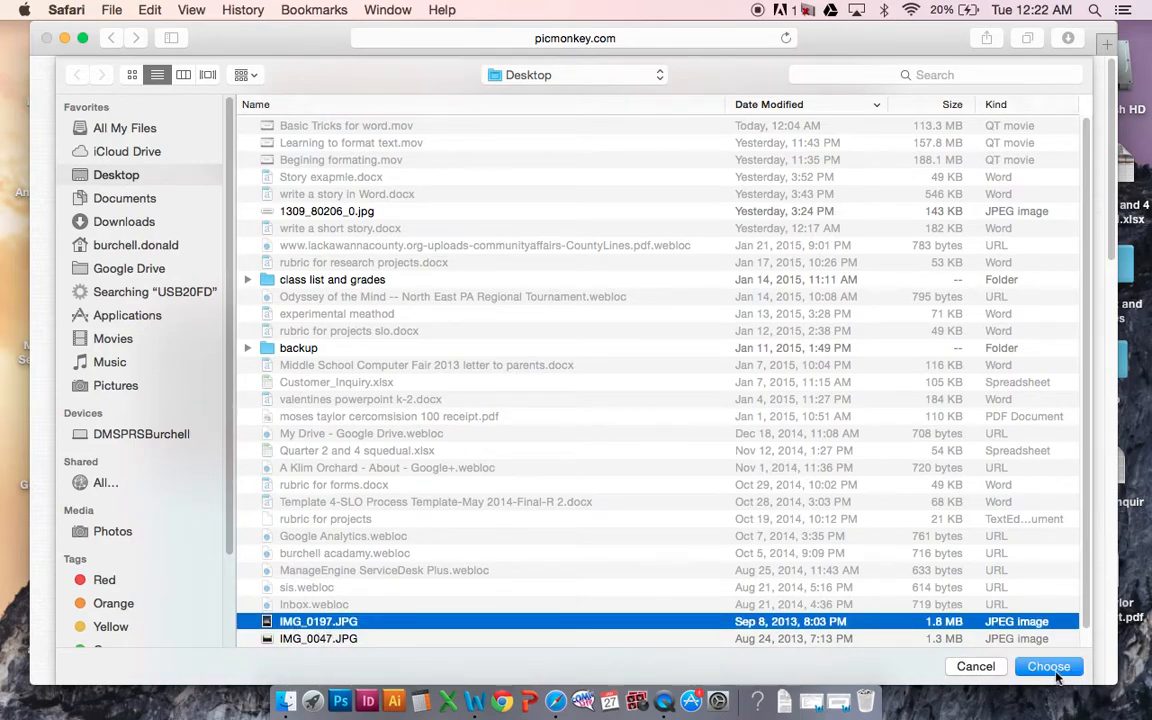
left_click(1050, 667)
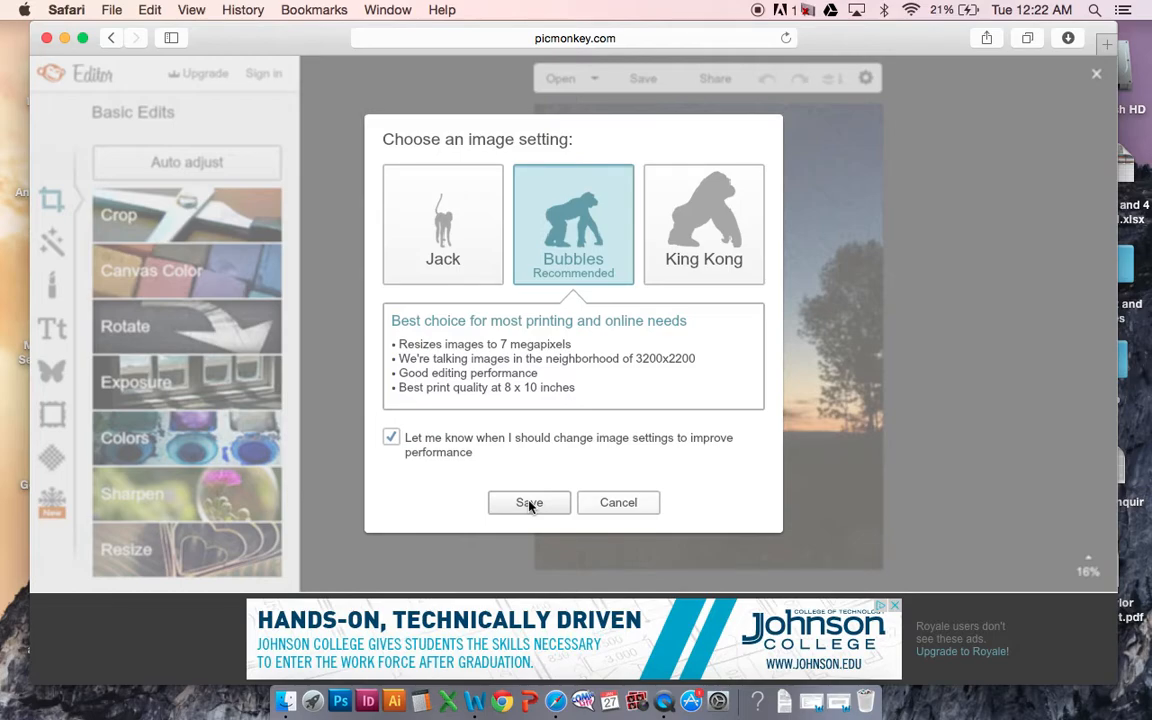
left_click(617, 506)
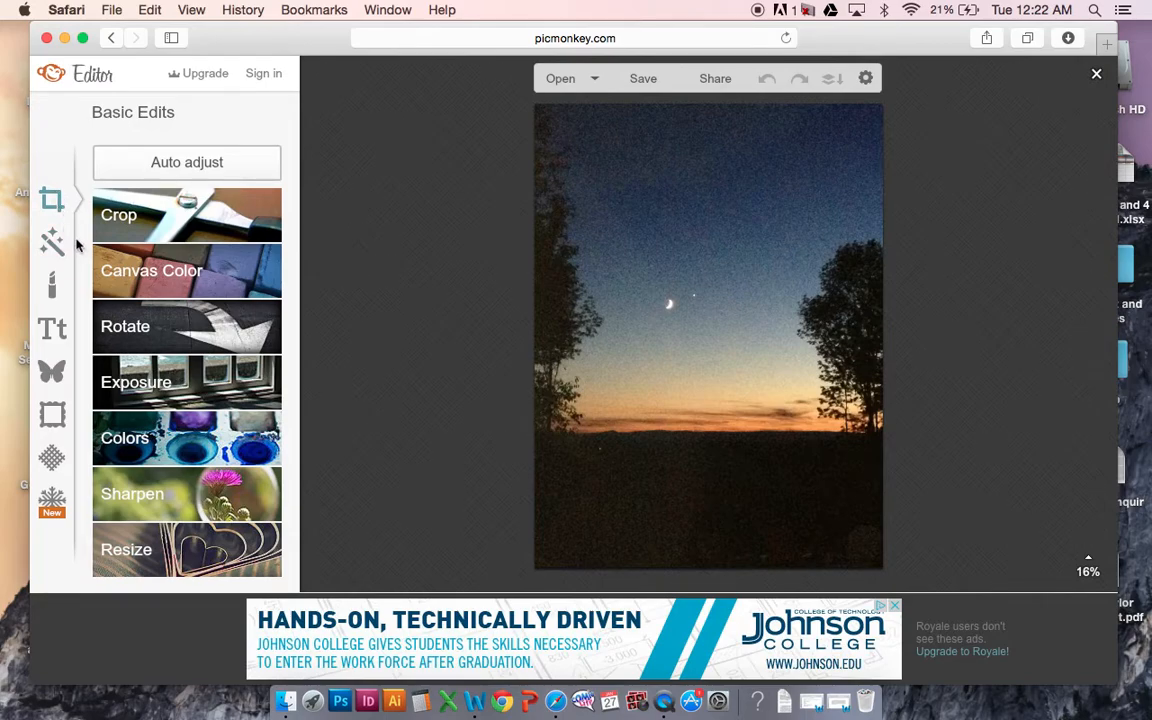
Try a crop area of about 1718 x 1997 with no fixed proportions and discard it
left_click(152, 215)
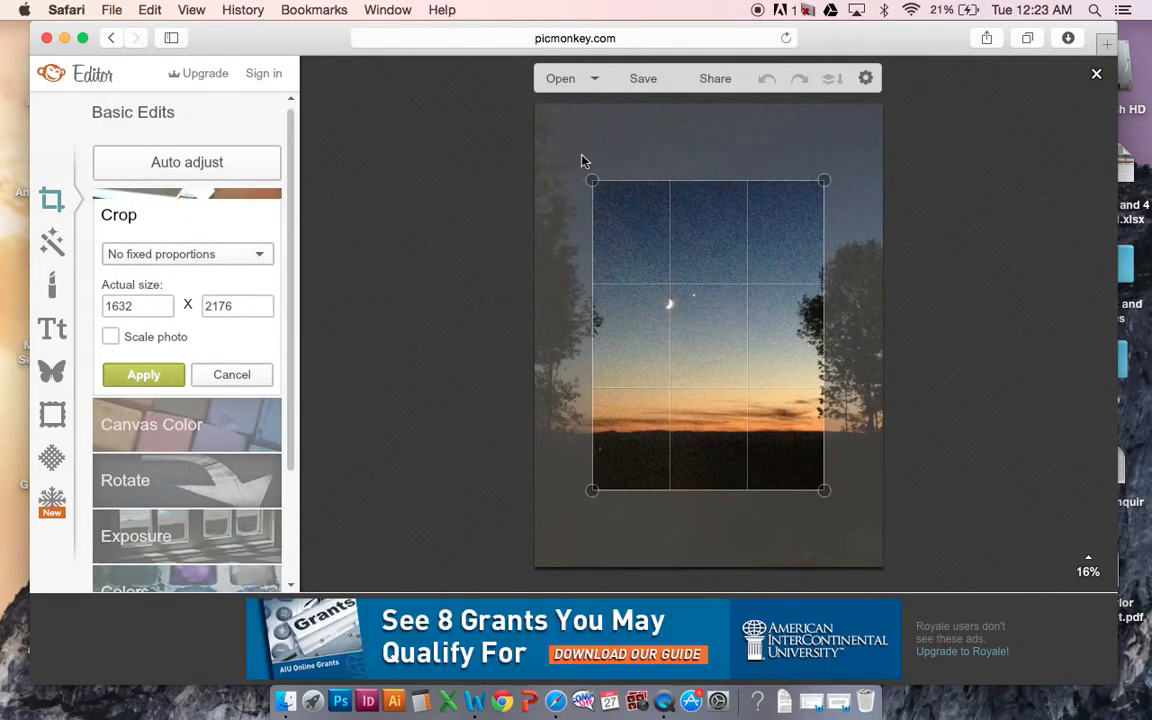
left_click_drag(589, 180, 577, 206)
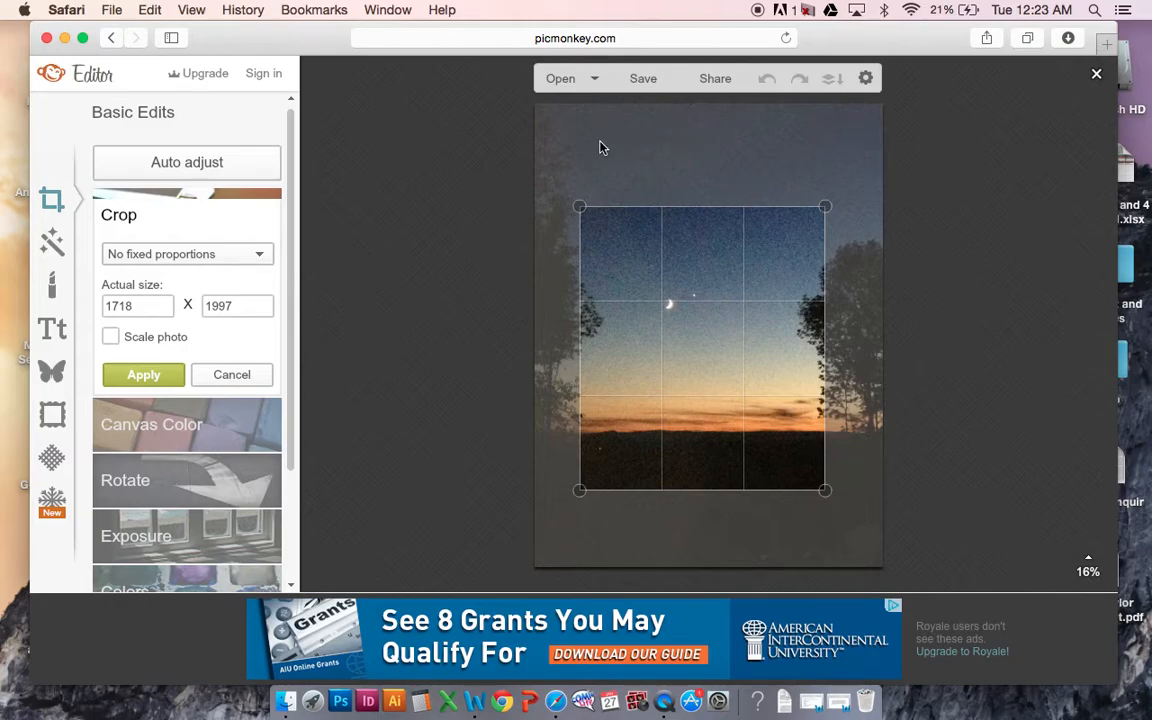
left_click(234, 375)
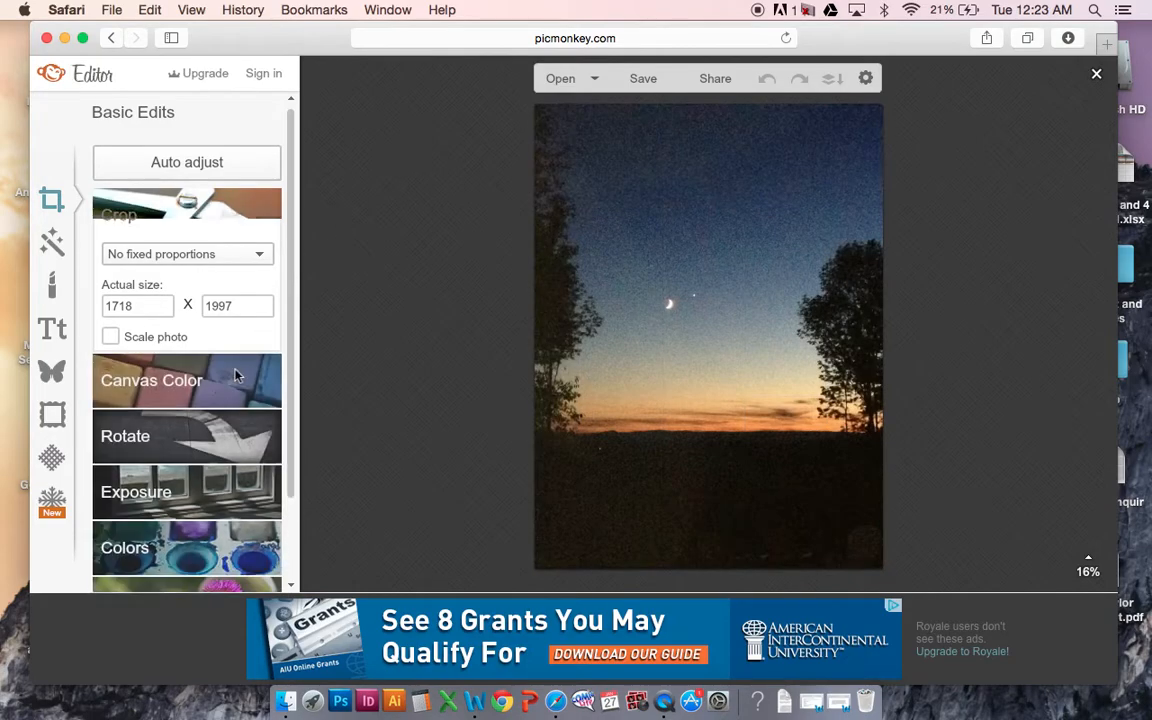
Try the Orton and Cross Process effects on the photo without applying them
left_click(52, 243)
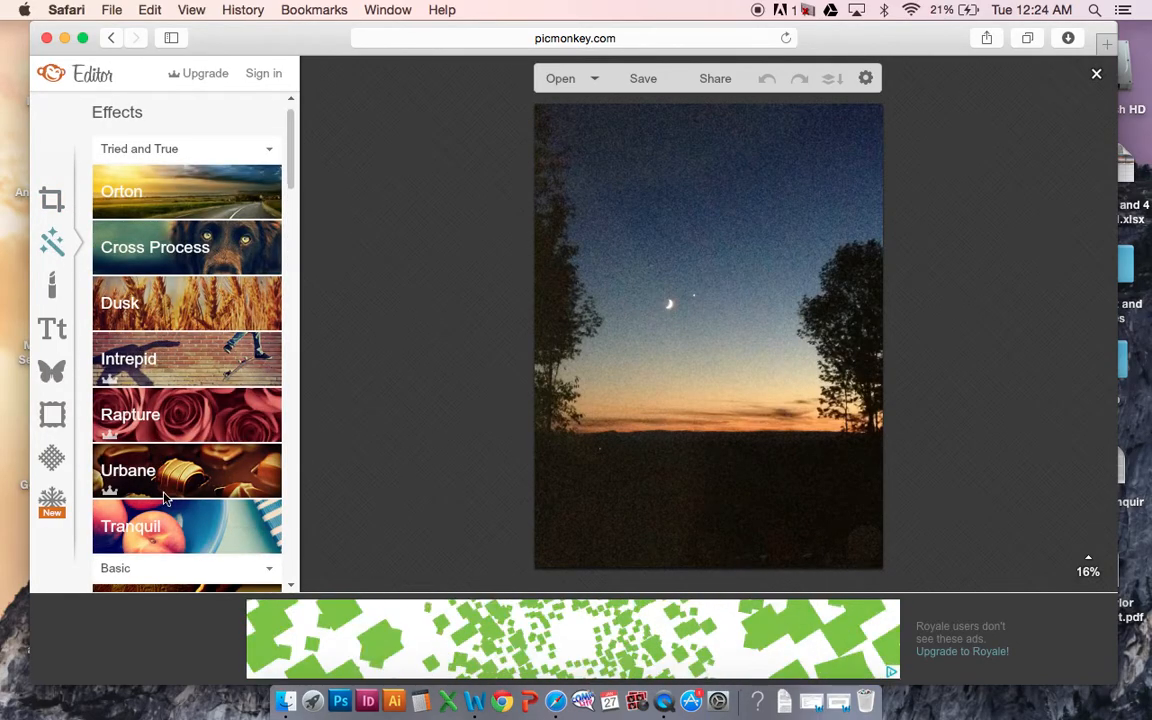
left_click(170, 188)
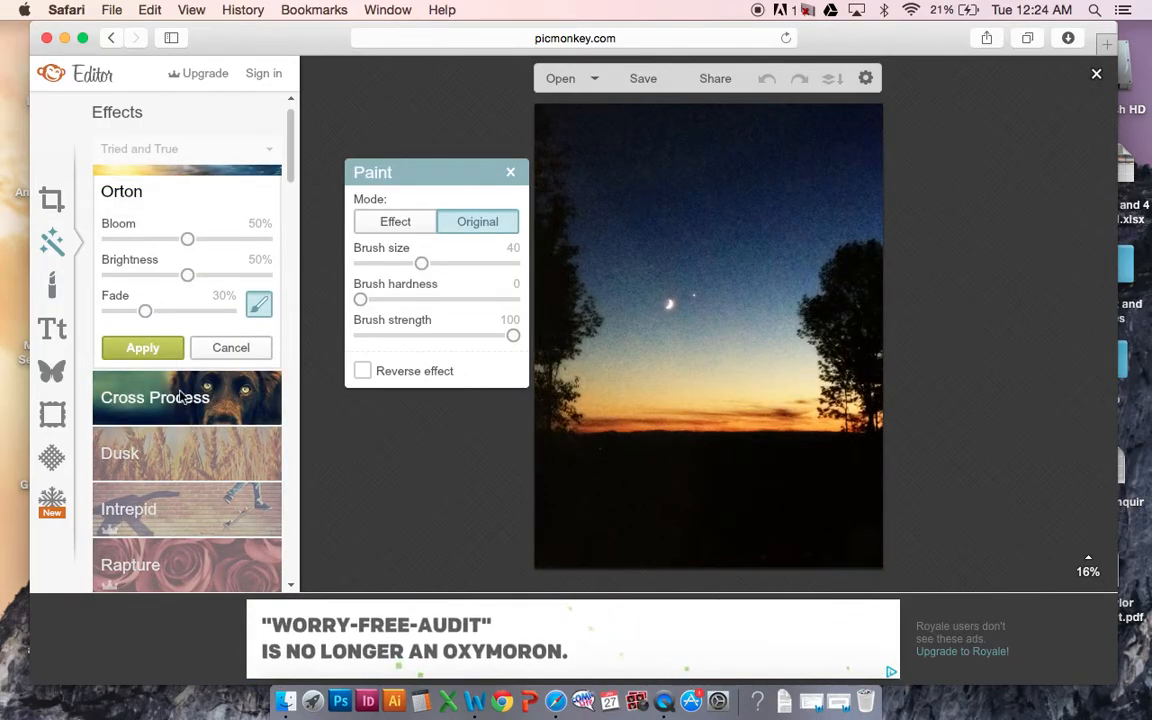
left_click(186, 425)
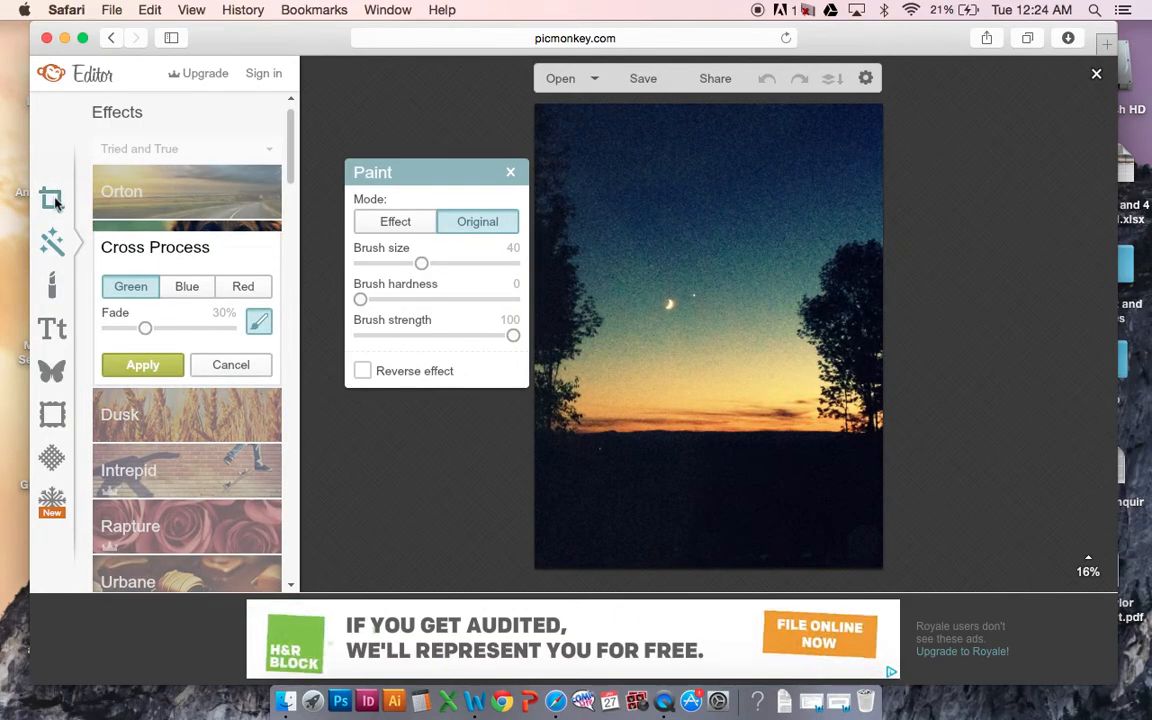
Adjust the photo's exposure with Highlights 32, Shadows 46 and Contrast -6, and apply it
left_click(53, 200)
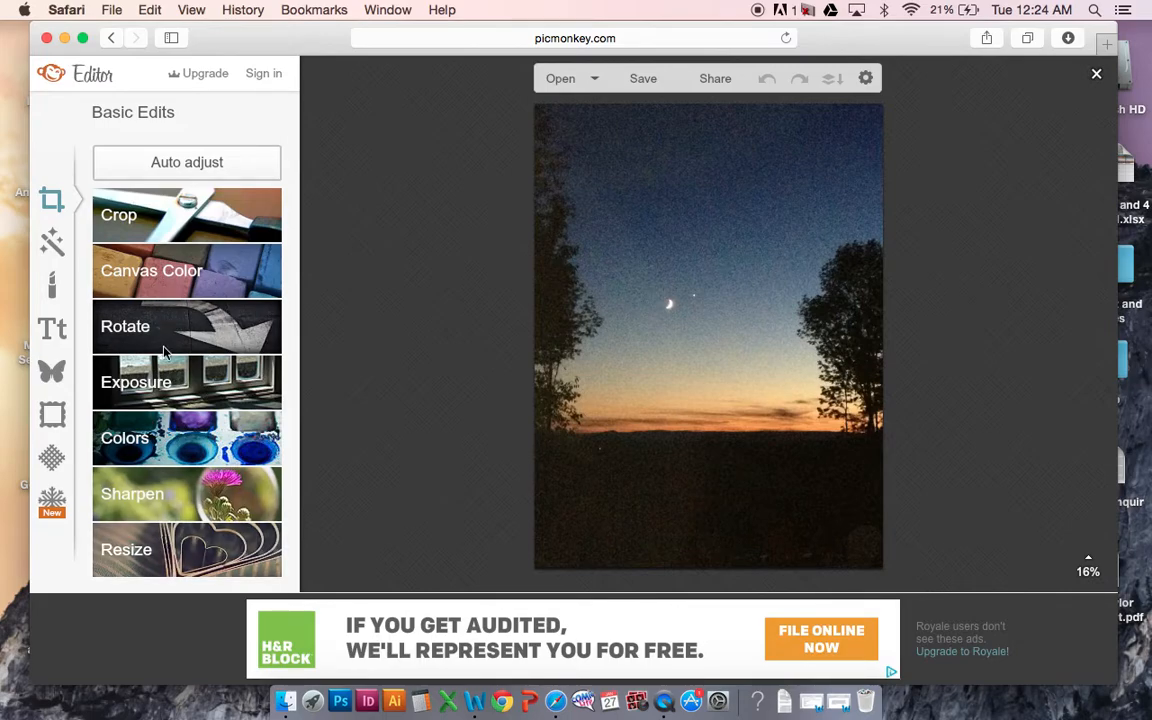
left_click(160, 382)
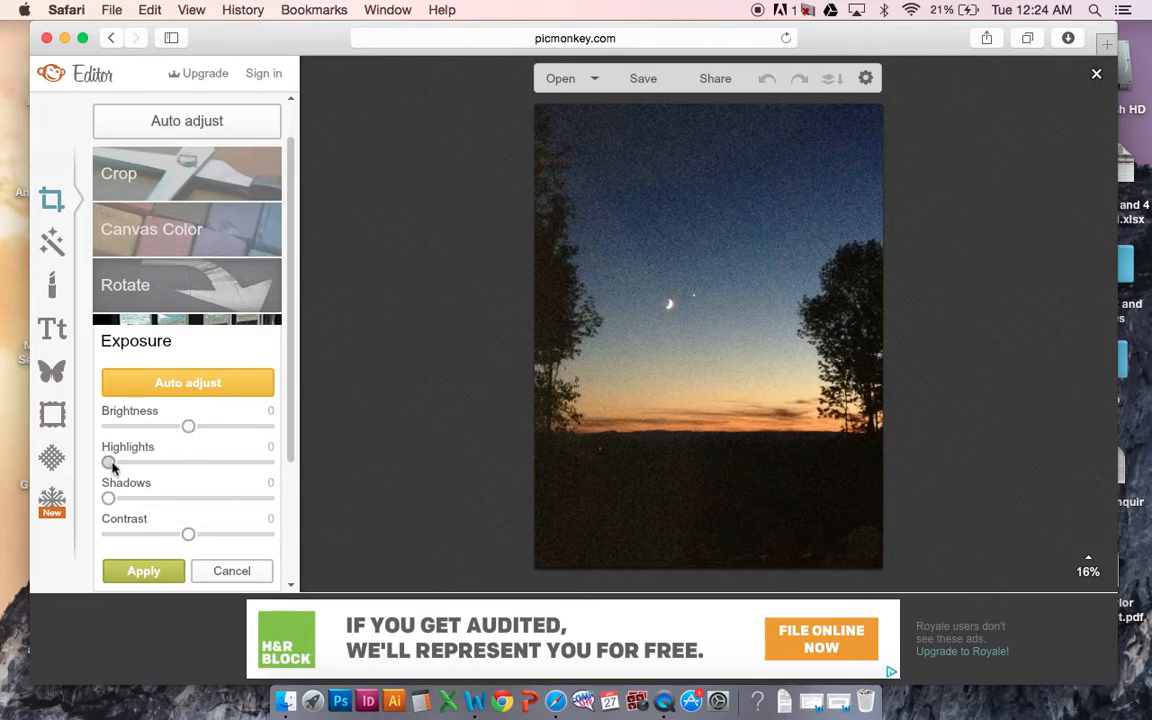
left_click_drag(109, 463, 161, 464)
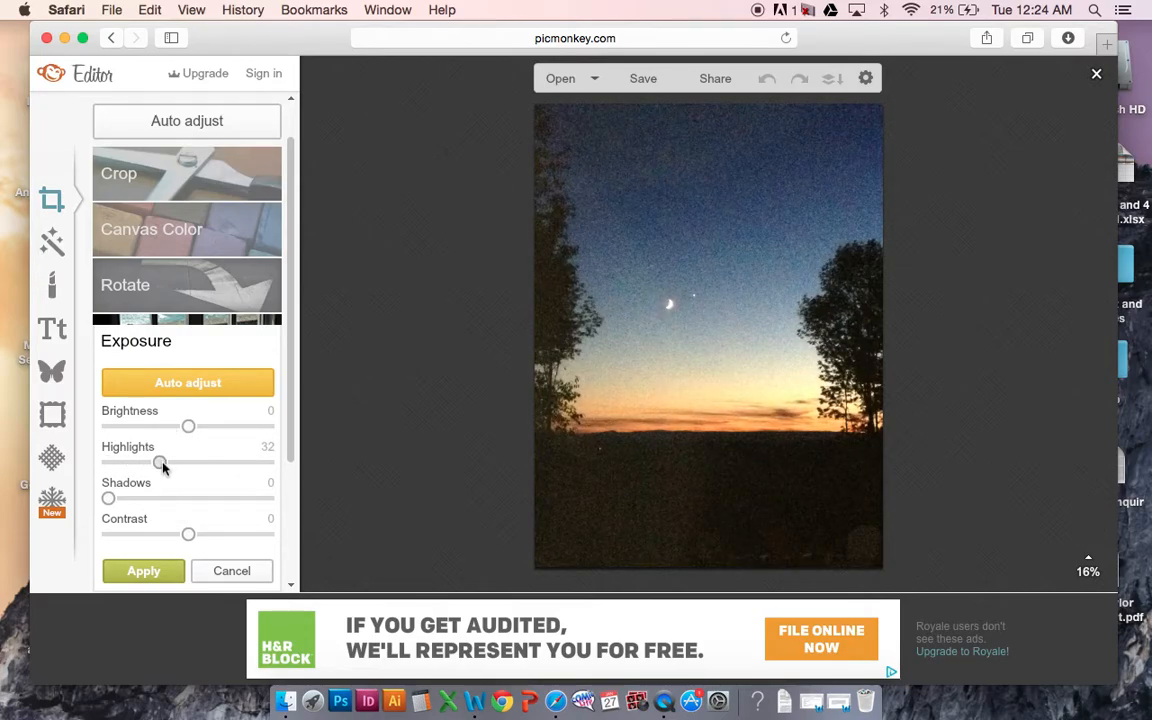
left_click_drag(137, 504, 183, 509)
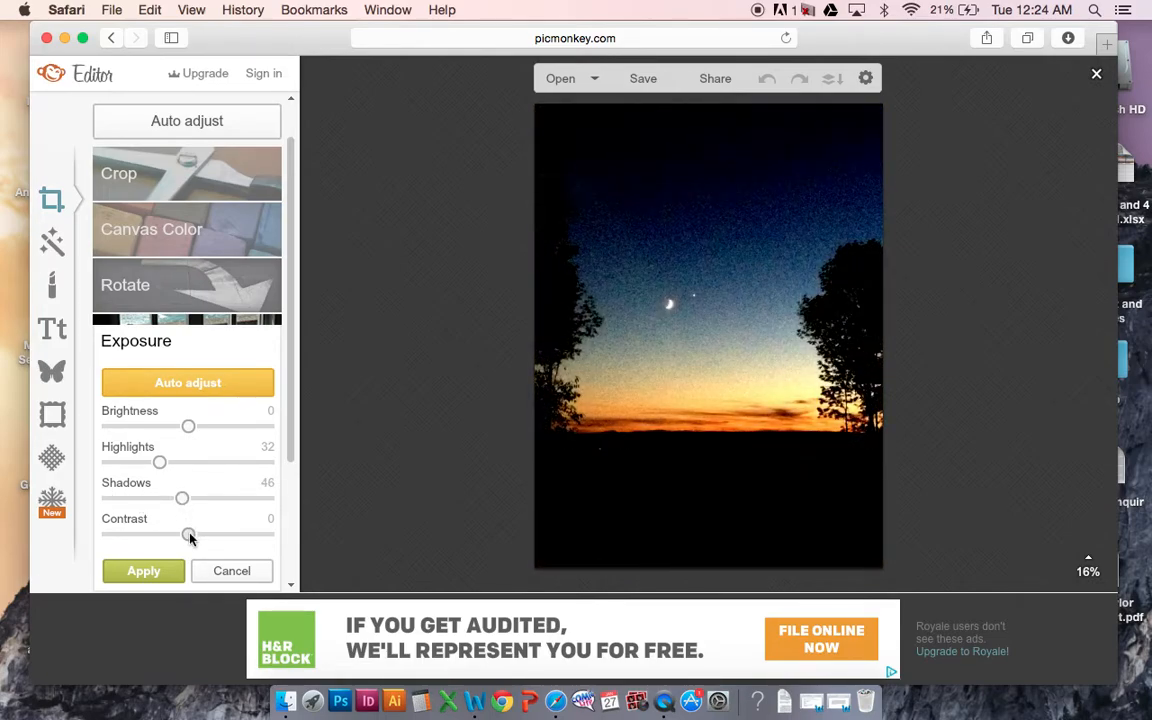
left_click_drag(189, 537, 179, 539)
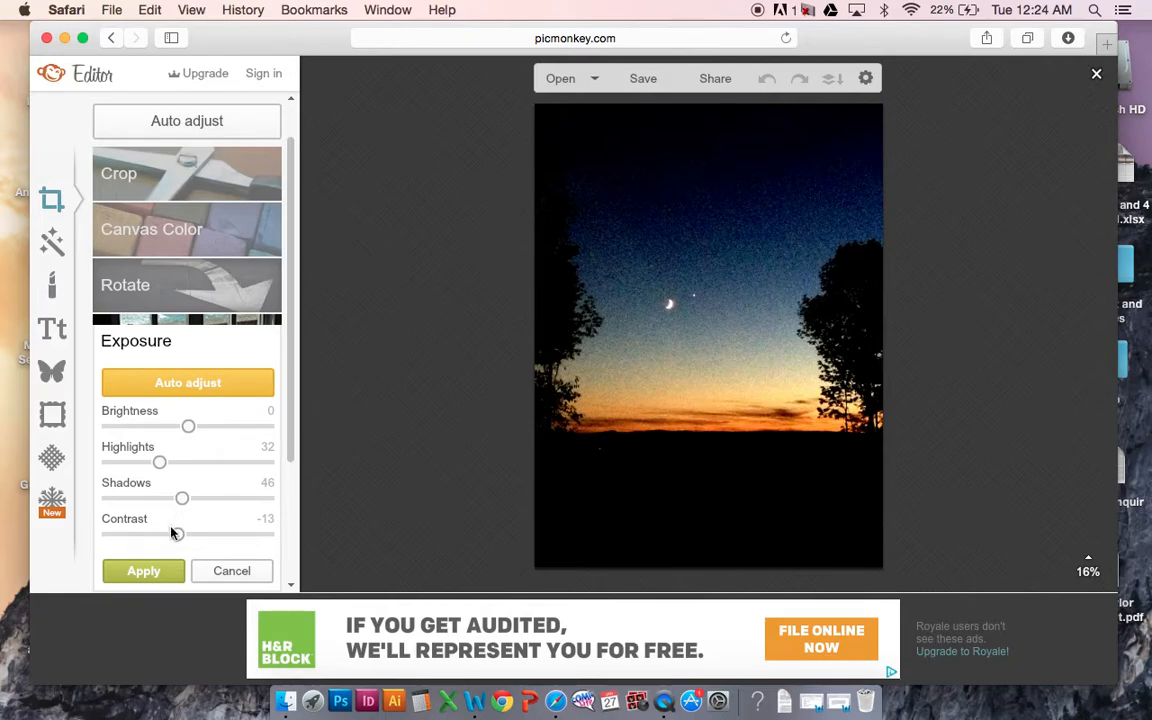
mouse_move(183, 538)
left_mouse_down()
mouse_move(216, 538)
mouse_move(105, 537)
mouse_move(284, 549)
mouse_move(186, 540)
left_mouse_up()
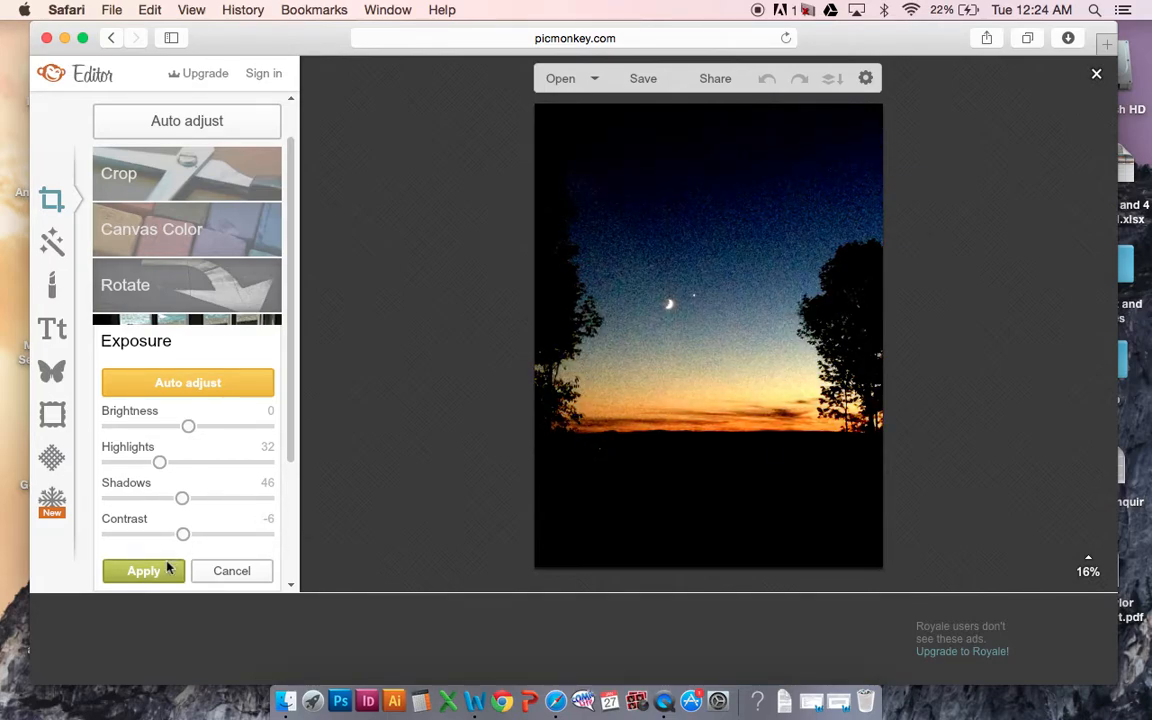
left_click(165, 572)
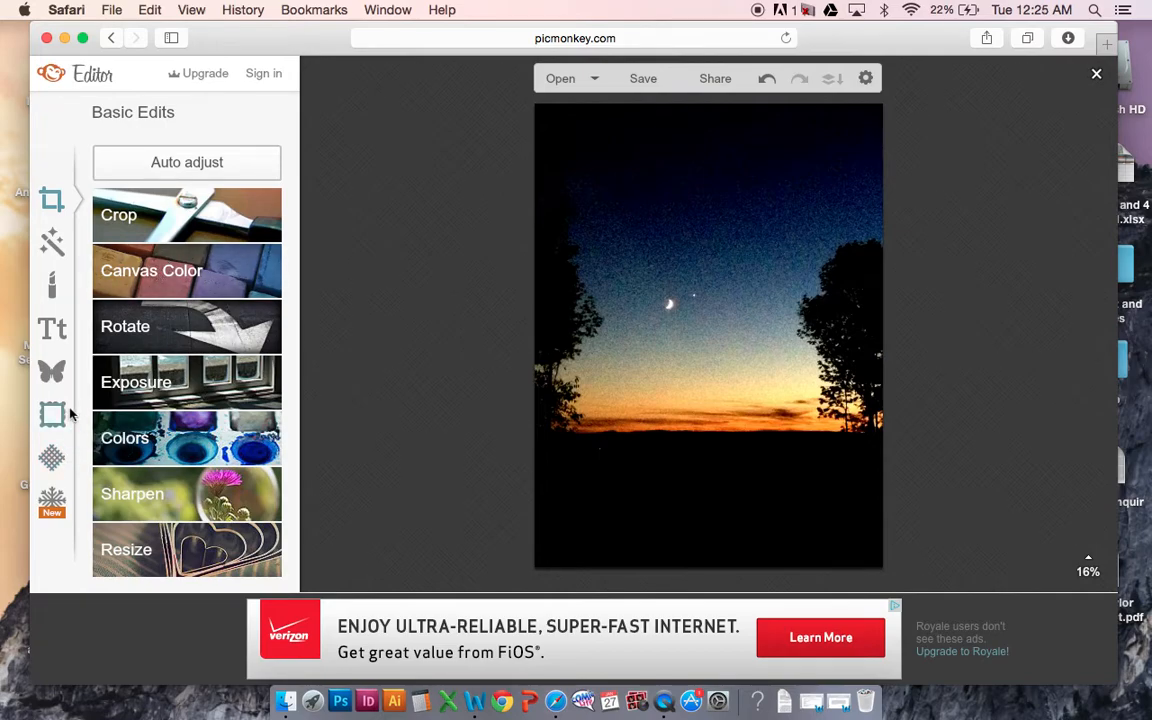
Try the Orton, Dusk, Rapture, Urbane and Soften effects on the photo without applying any
left_click(52, 243)
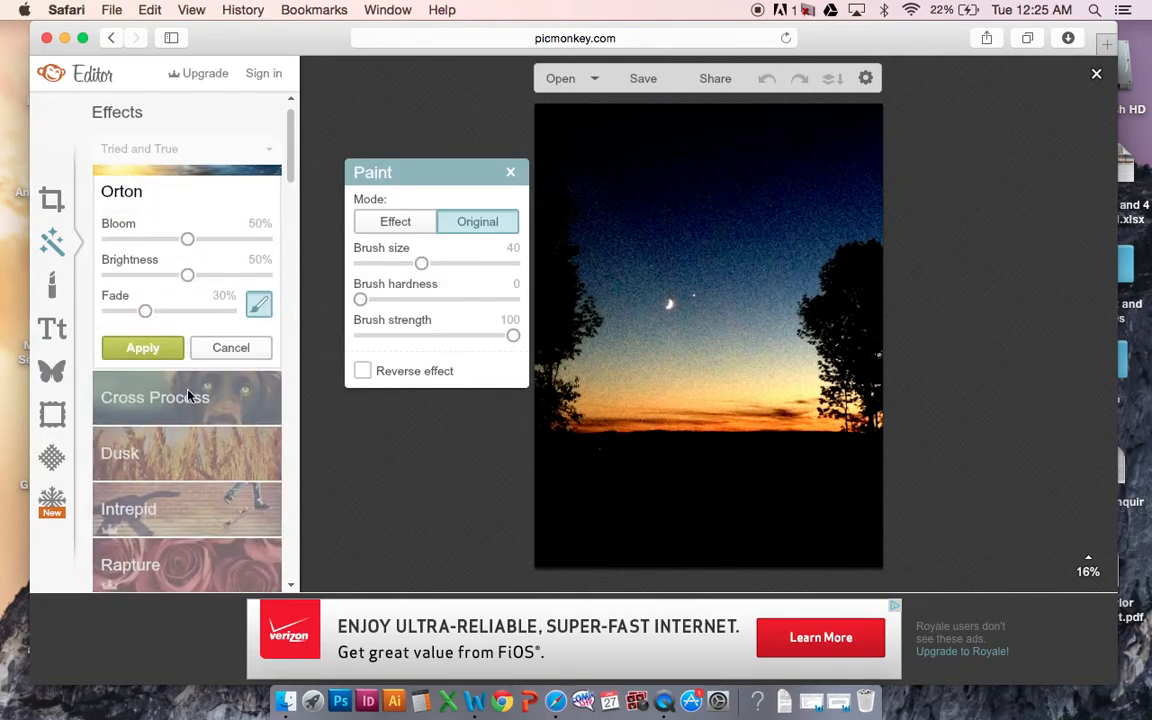
left_click(168, 352)
left_click(188, 410)
left_click(187, 425)
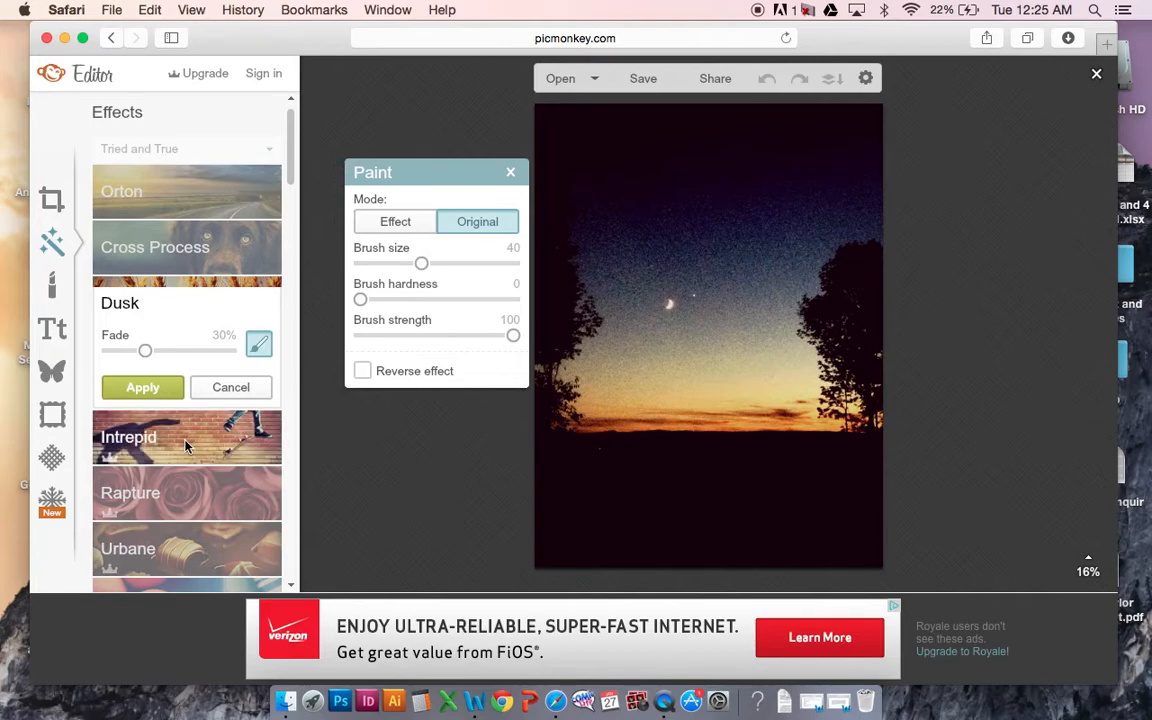
left_click(187, 505)
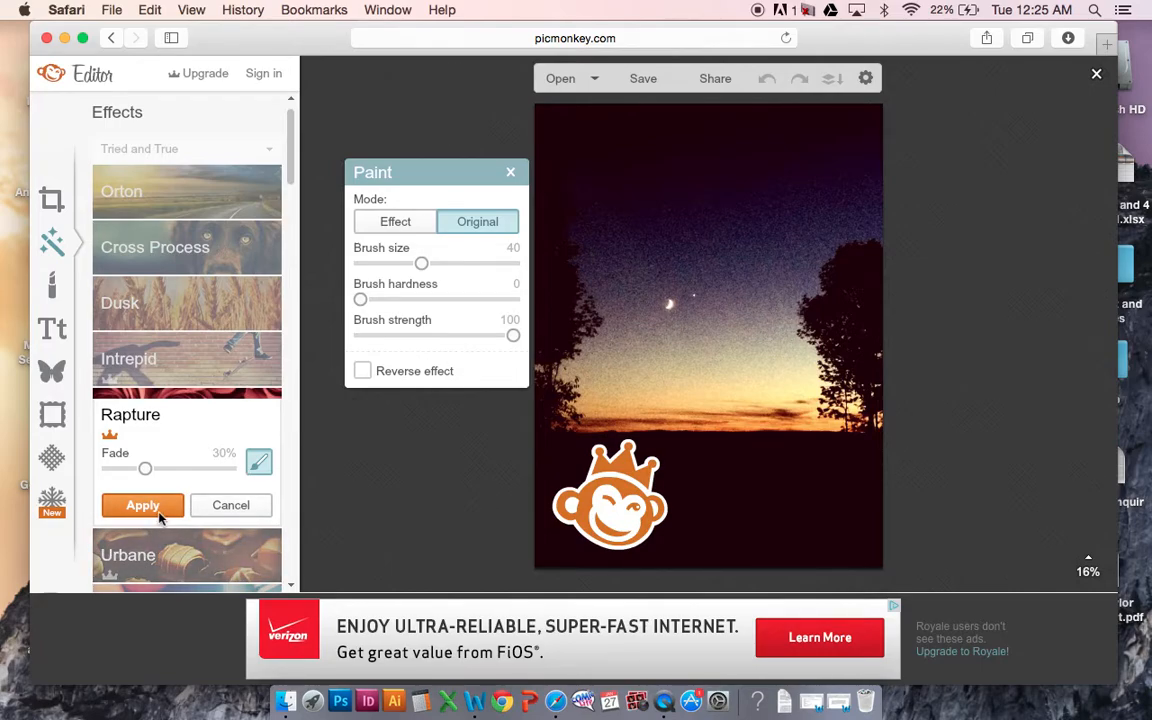
left_click(193, 548)
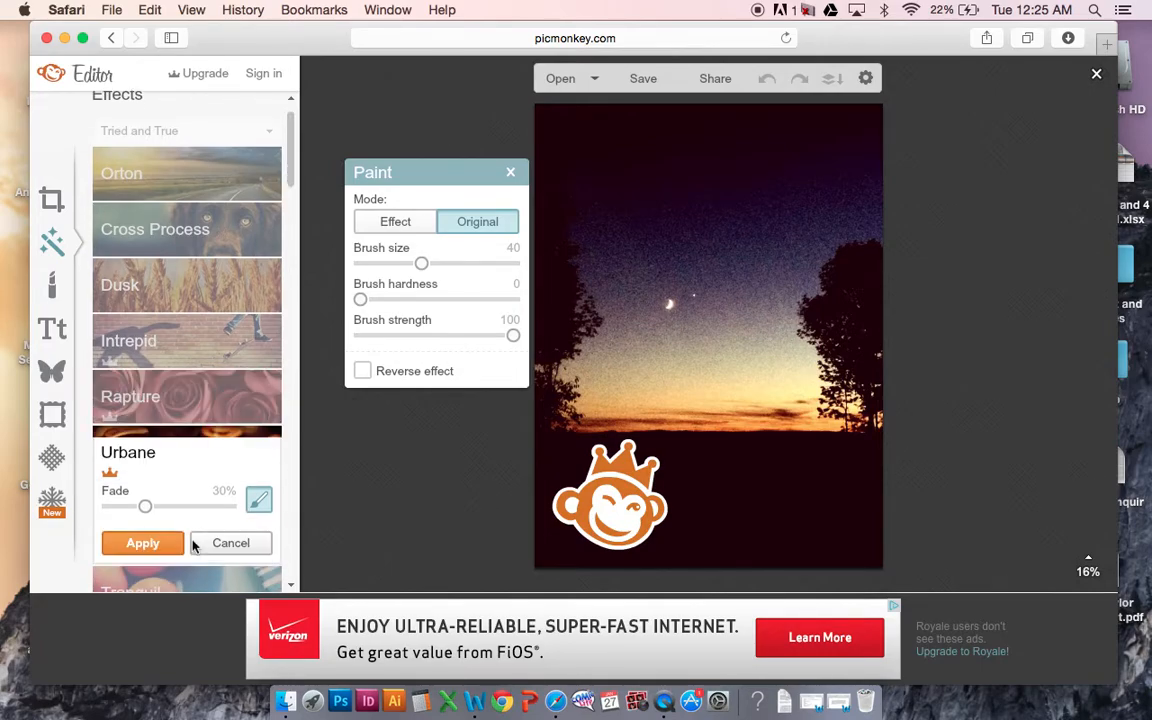
left_click(187, 578)
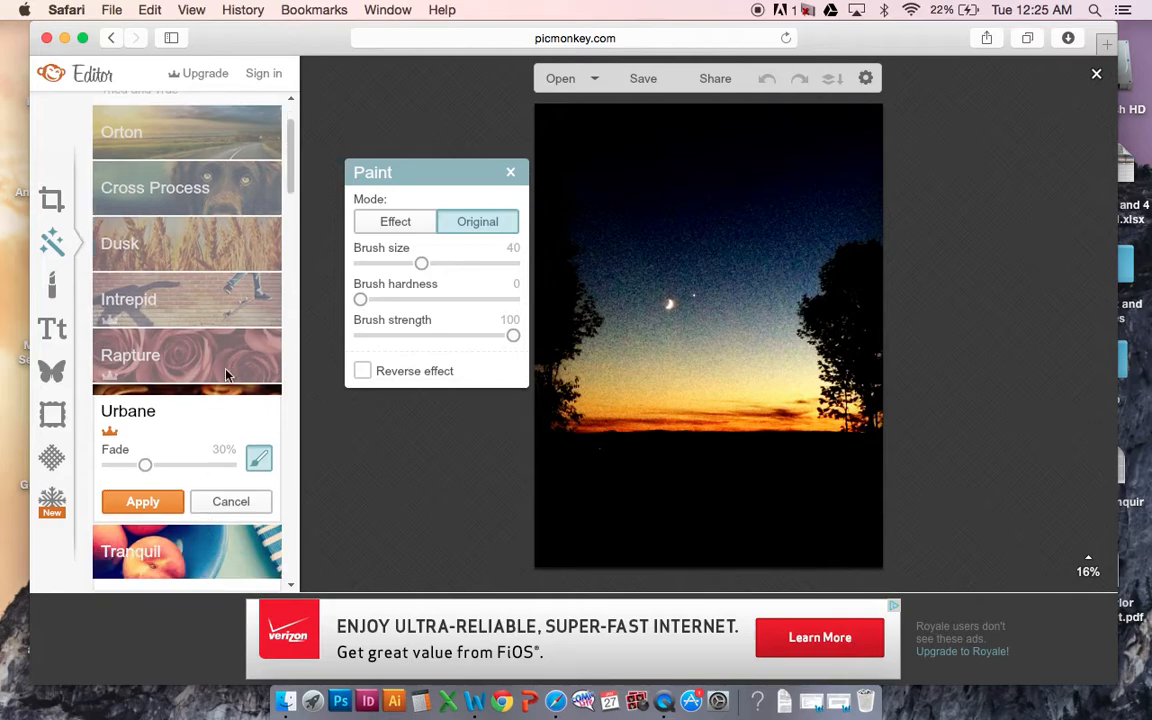
mouse_move(290, 173)
left_mouse_down()
mouse_move(312, 593)
mouse_move(298, 180)
left_mouse_up()
left_click(218, 378)
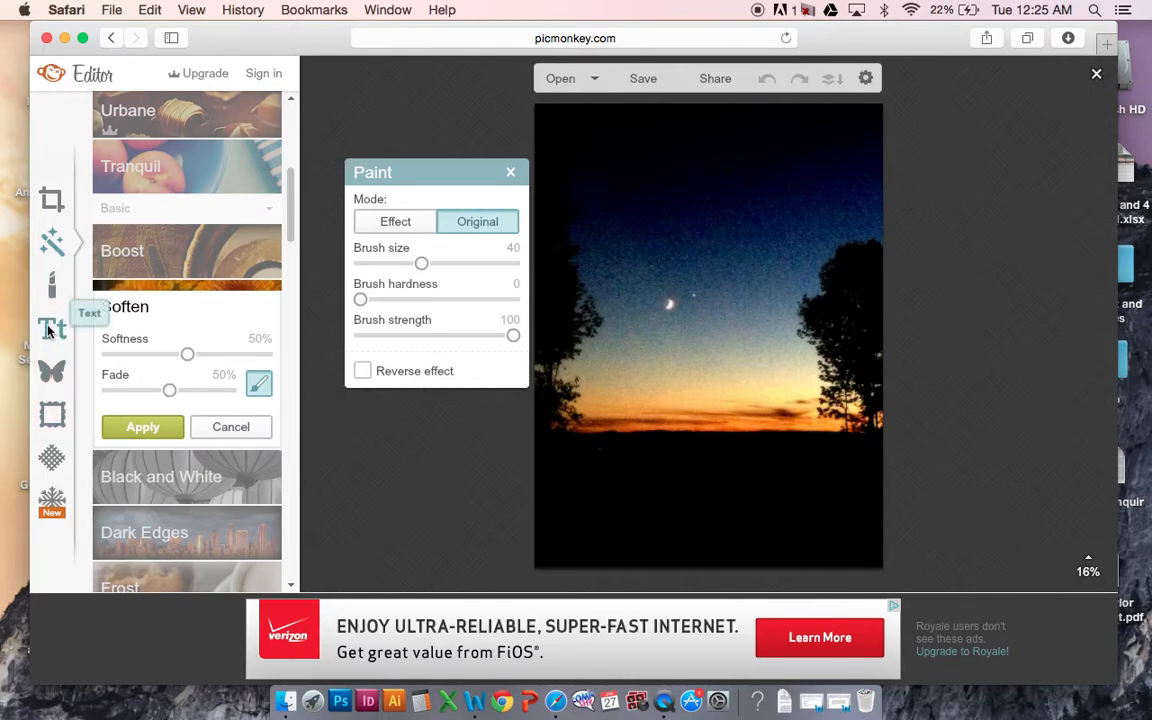
Add an Arial text box to the photo reading "This is what I wanted to say."
left_click(50, 330)
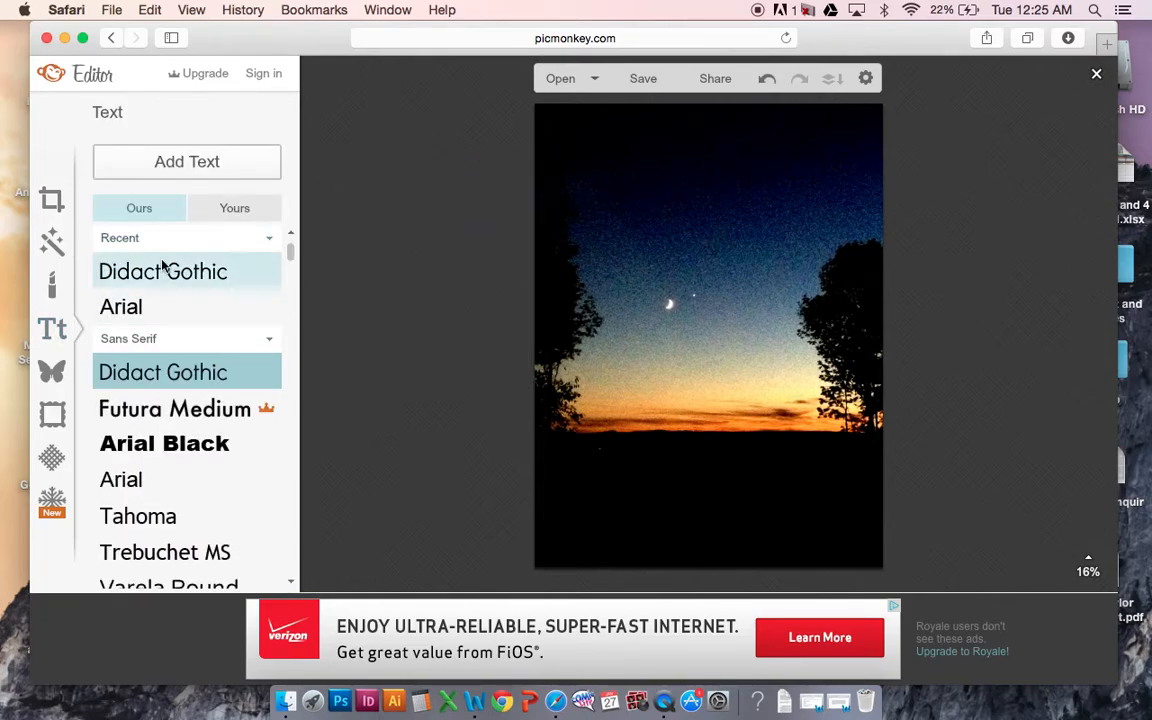
left_click(155, 162)
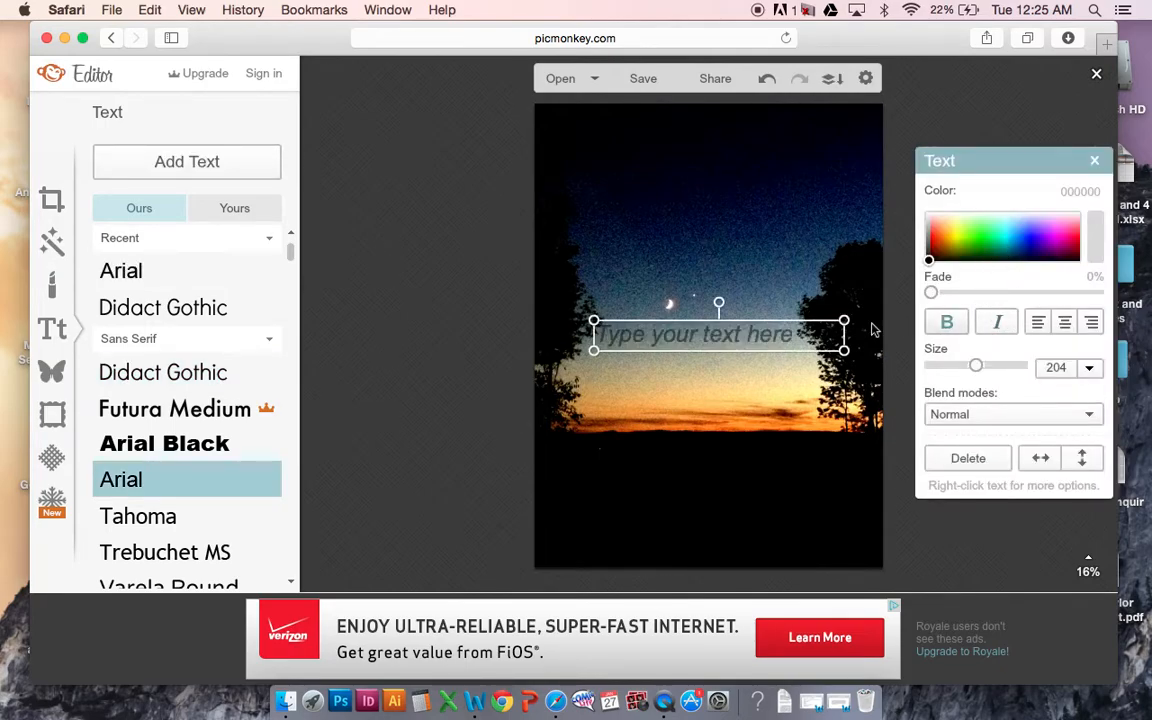
left_click(707, 329)
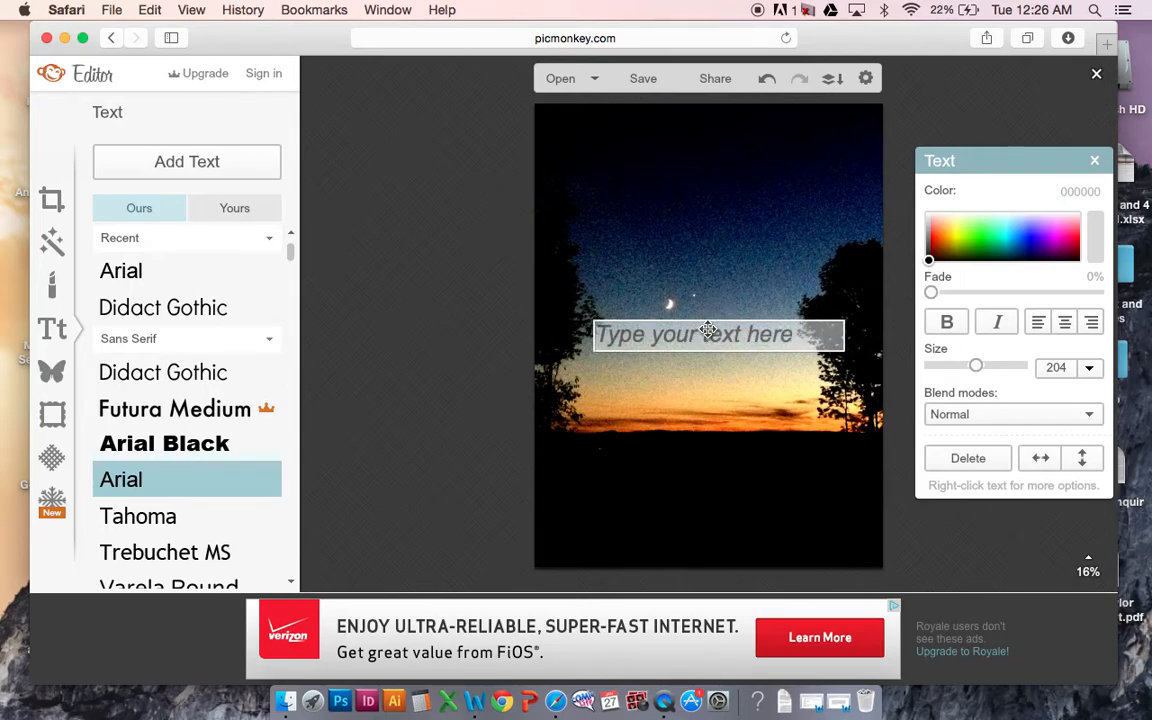
type("This is wh")
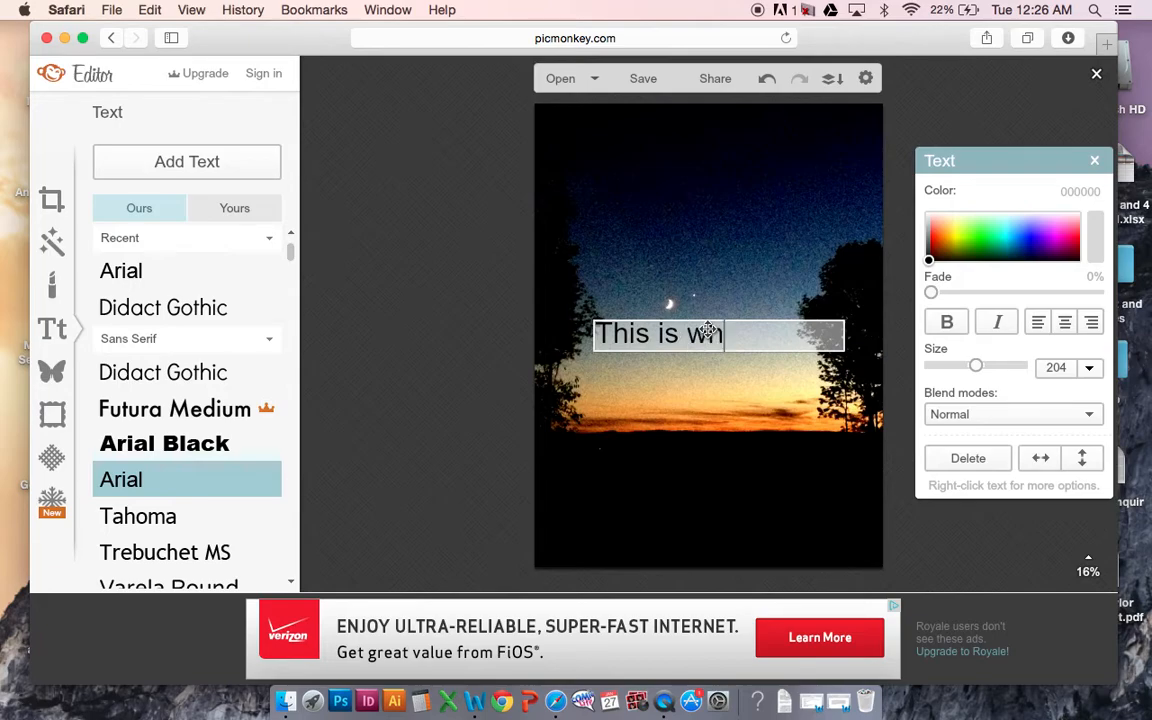
type("at I wanted to say.")
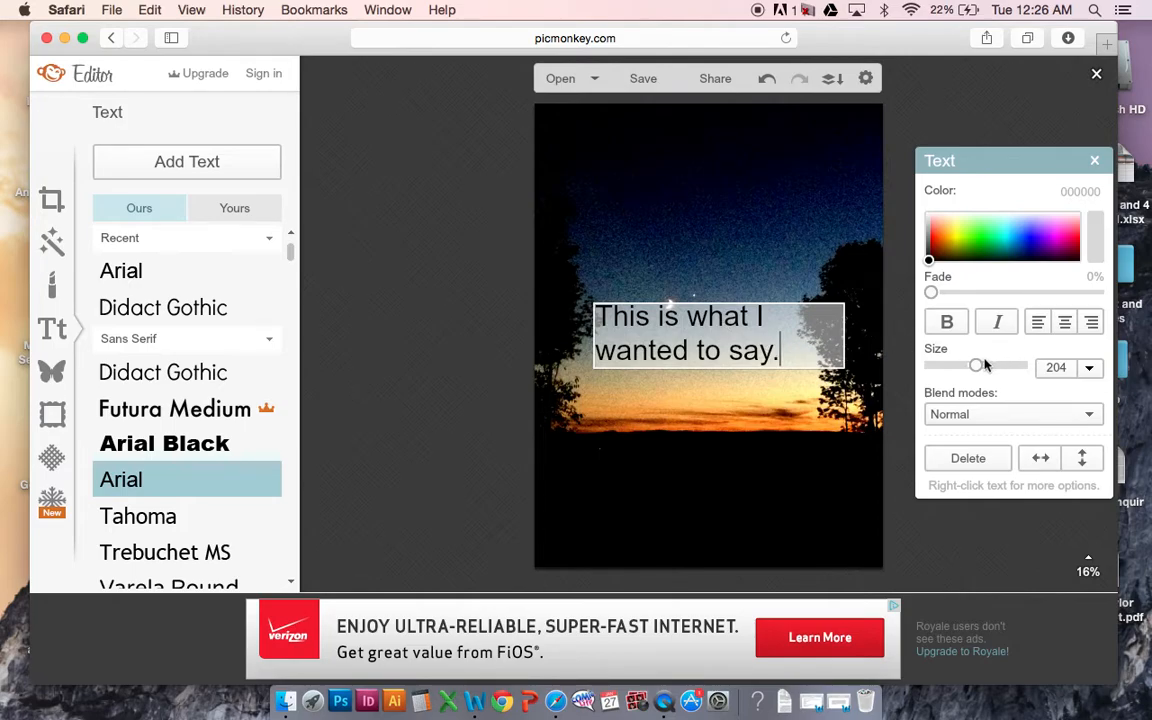
Try to enlarge the caption's font size with no text selected
left_click_drag(977, 366, 1013, 368)
left_click(775, 350)
type(".")
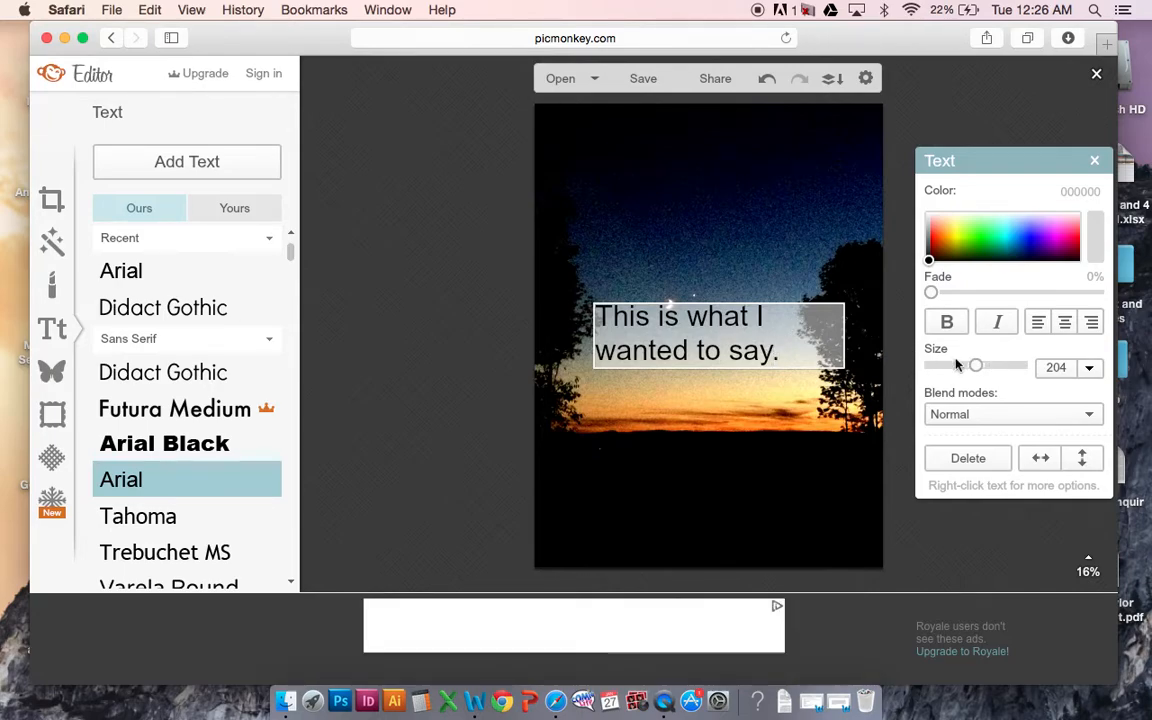
left_click_drag(988, 368, 1003, 369)
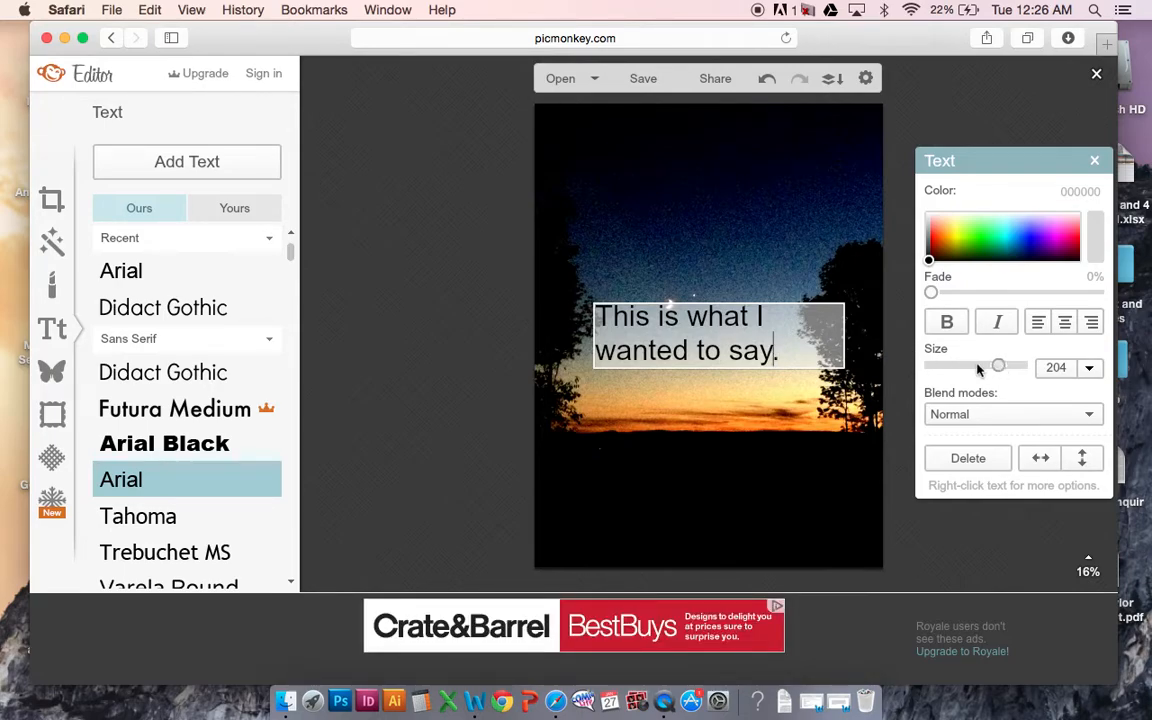
Select the whole caption text and set its font size to 144
left_click(780, 349)
left_click_drag(780, 349, 592, 305)
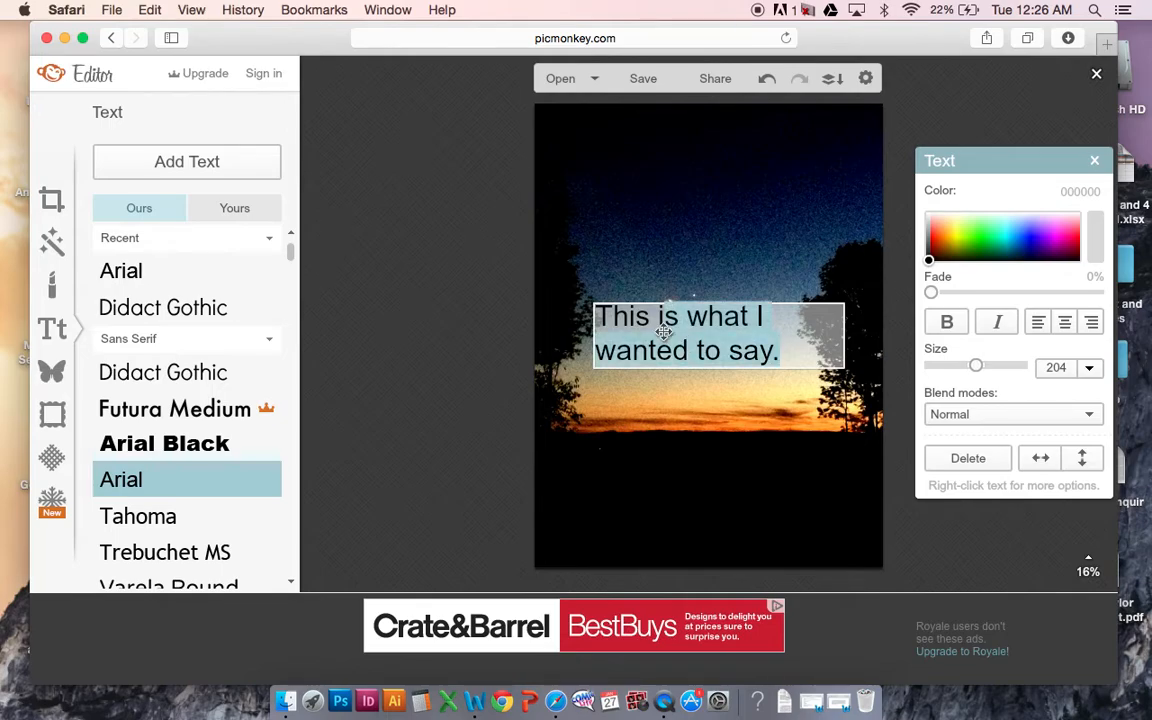
mouse_move(977, 368)
left_mouse_down()
mouse_move(1004, 366)
mouse_move(952, 366)
mouse_move(965, 366)
left_mouse_up()
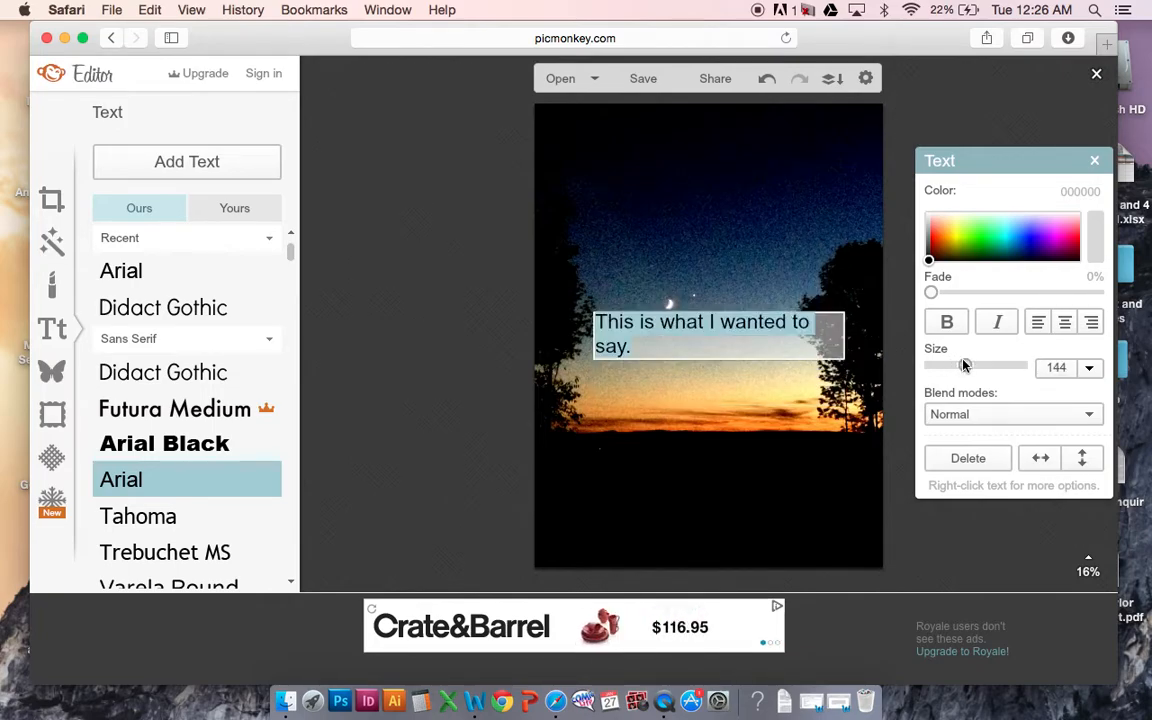
Recolor the caption text blue (0005f5) and set its fade to 1%
left_click(985, 231)
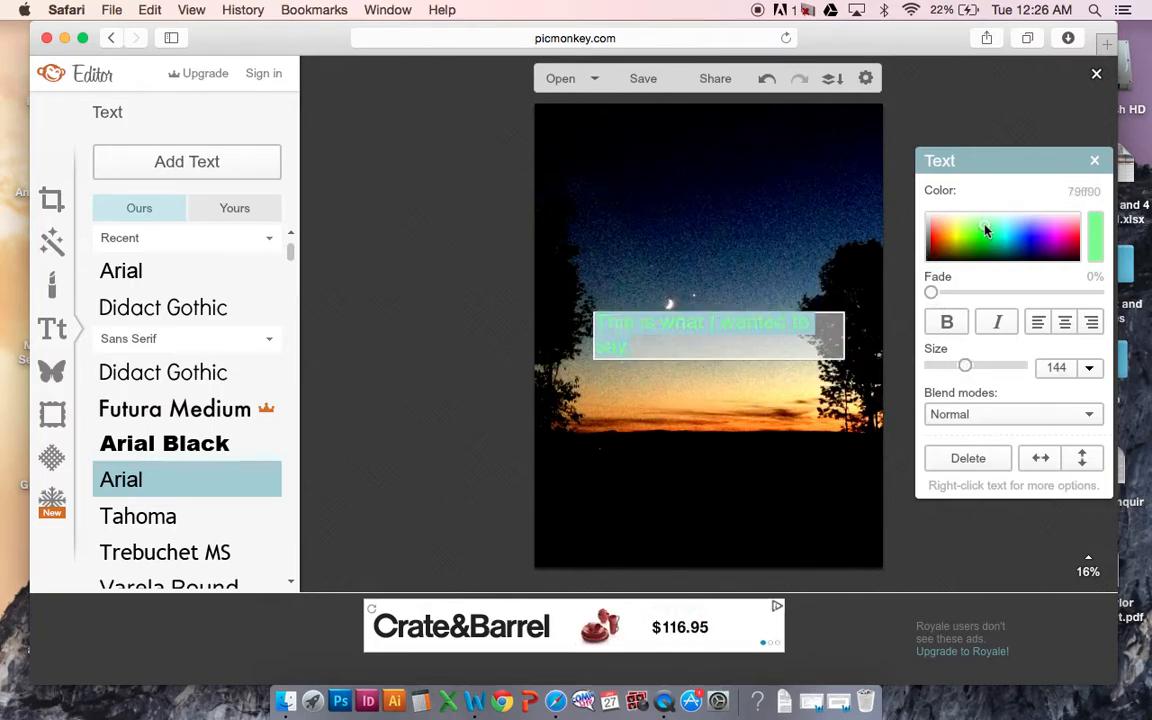
left_click(1029, 237)
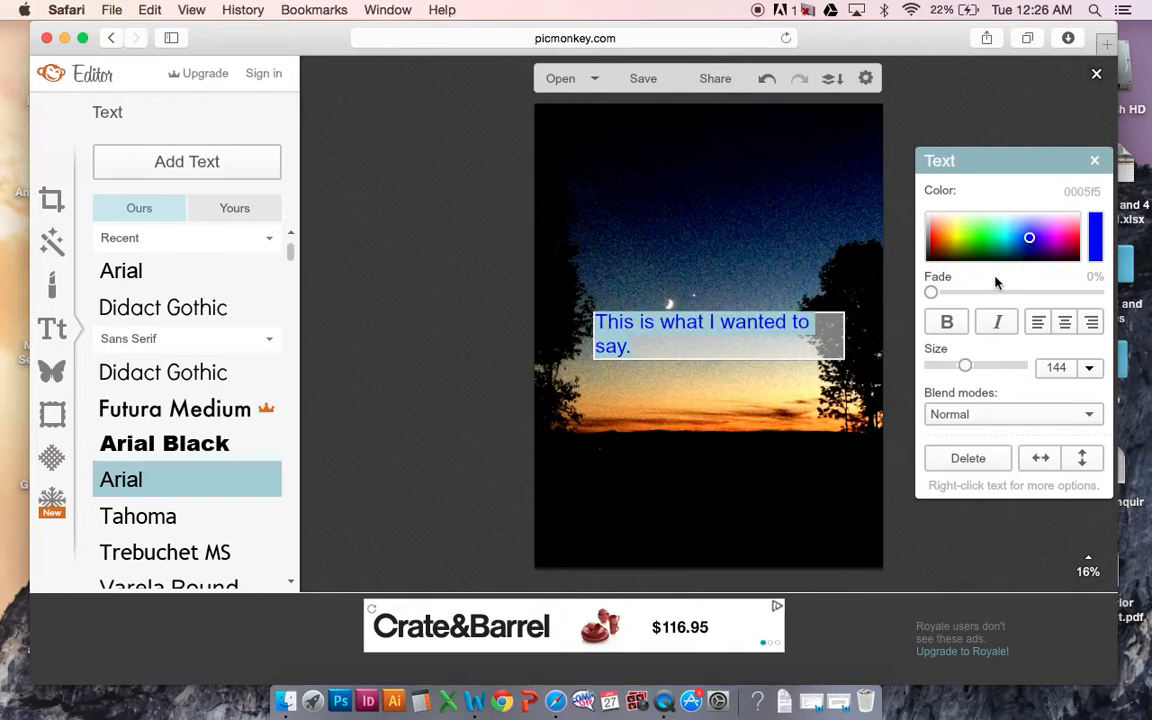
mouse_move(946, 296)
left_mouse_down()
mouse_move(1036, 296)
mouse_move(1061, 311)
mouse_move(931, 308)
left_mouse_up()
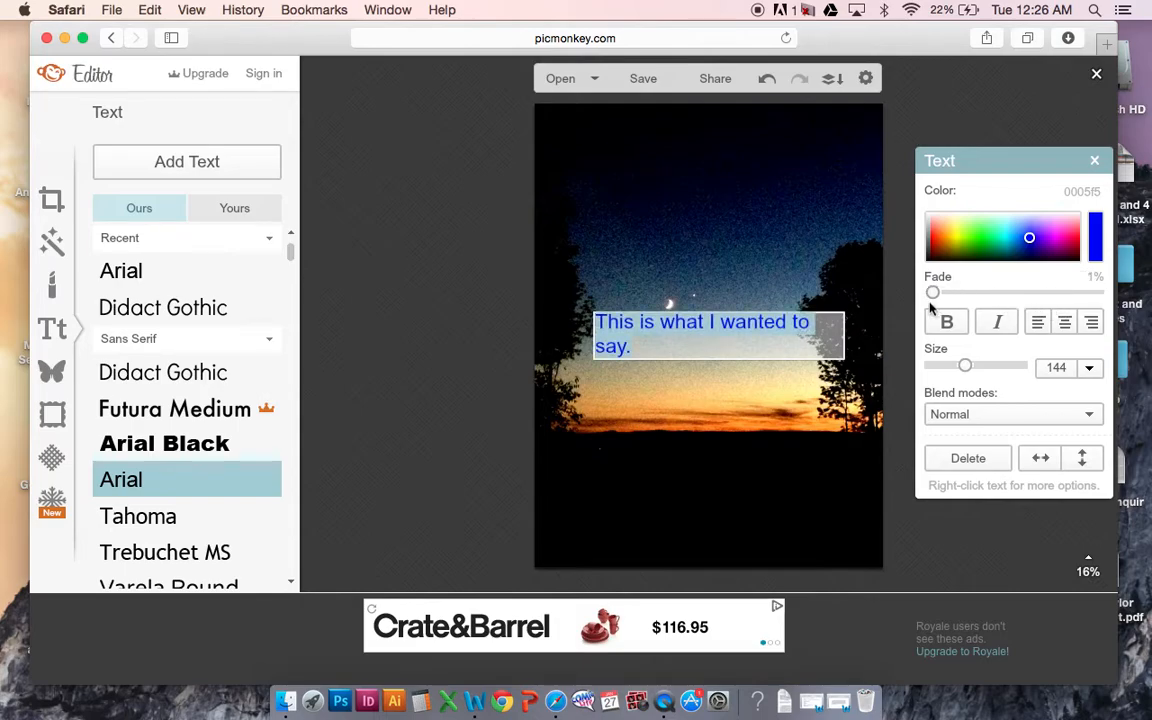
Delete the caption text box from the photo
left_click(968, 458)
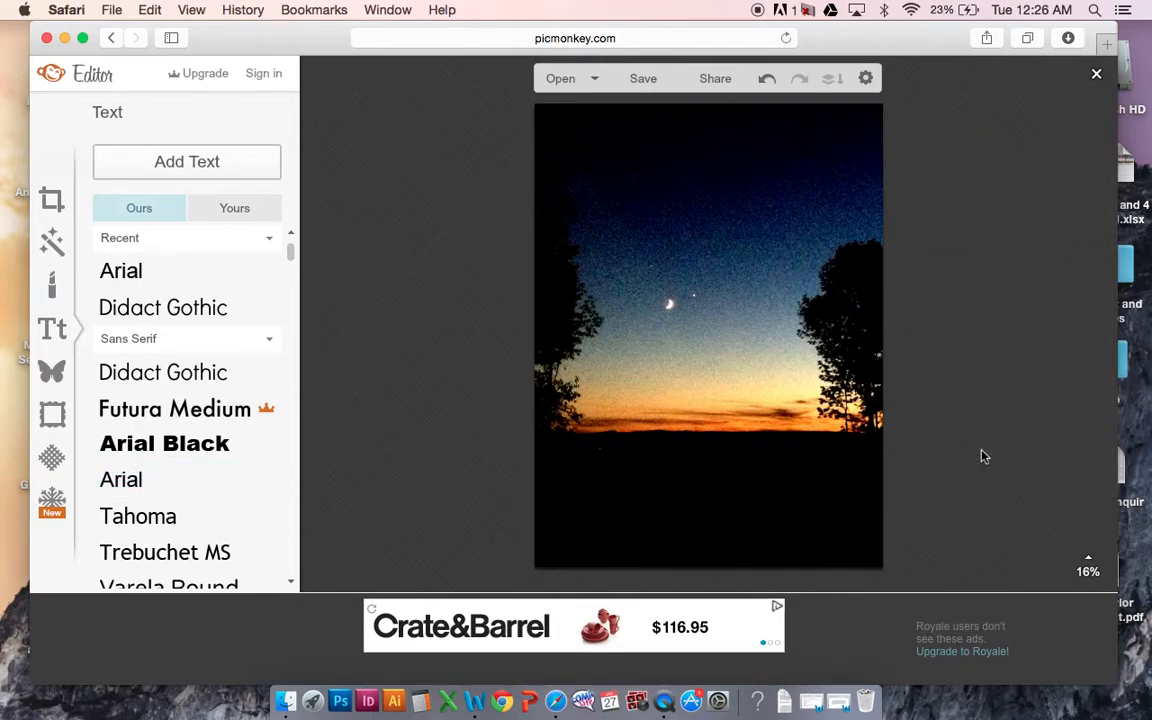
Add the red spiral heart from the Doodly Hearts overlays and enlarge it around the moon in the sky
left_click(51, 371)
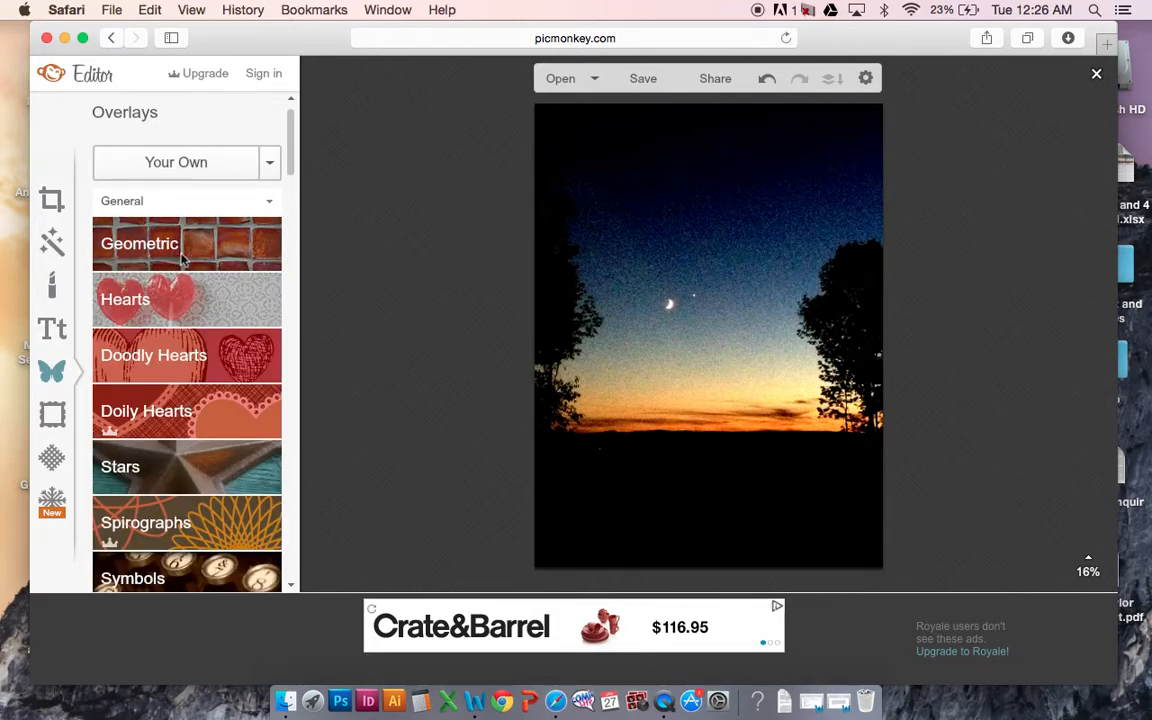
left_click(165, 248)
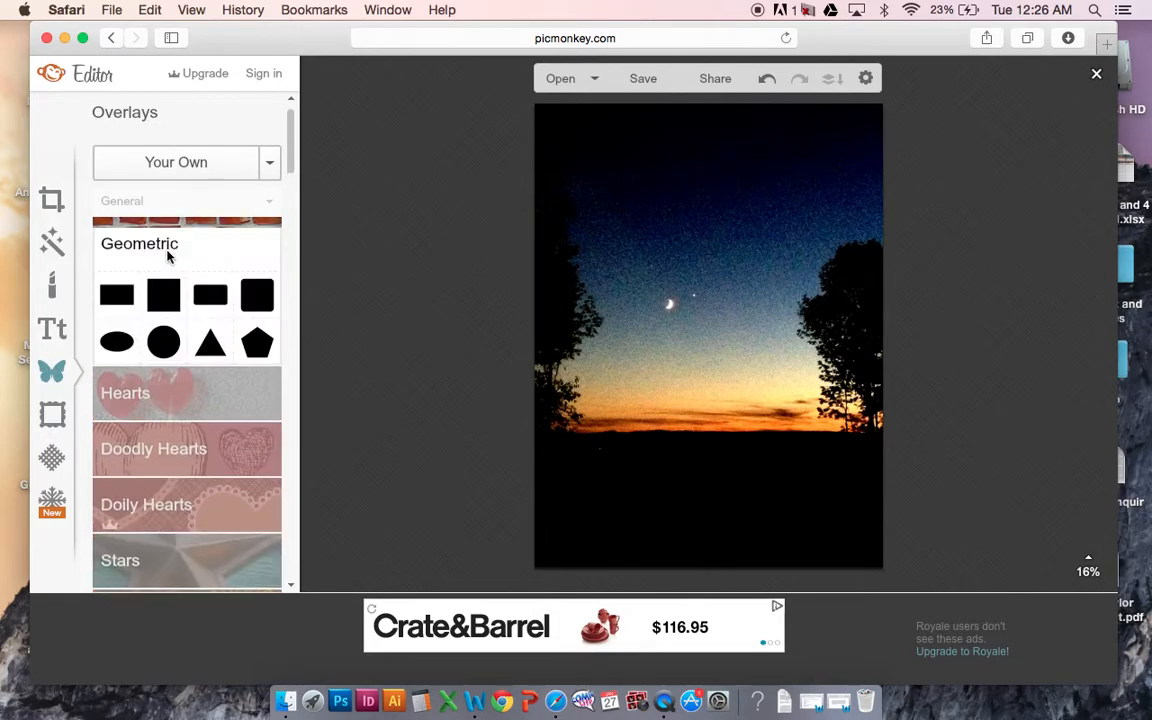
left_click(185, 404)
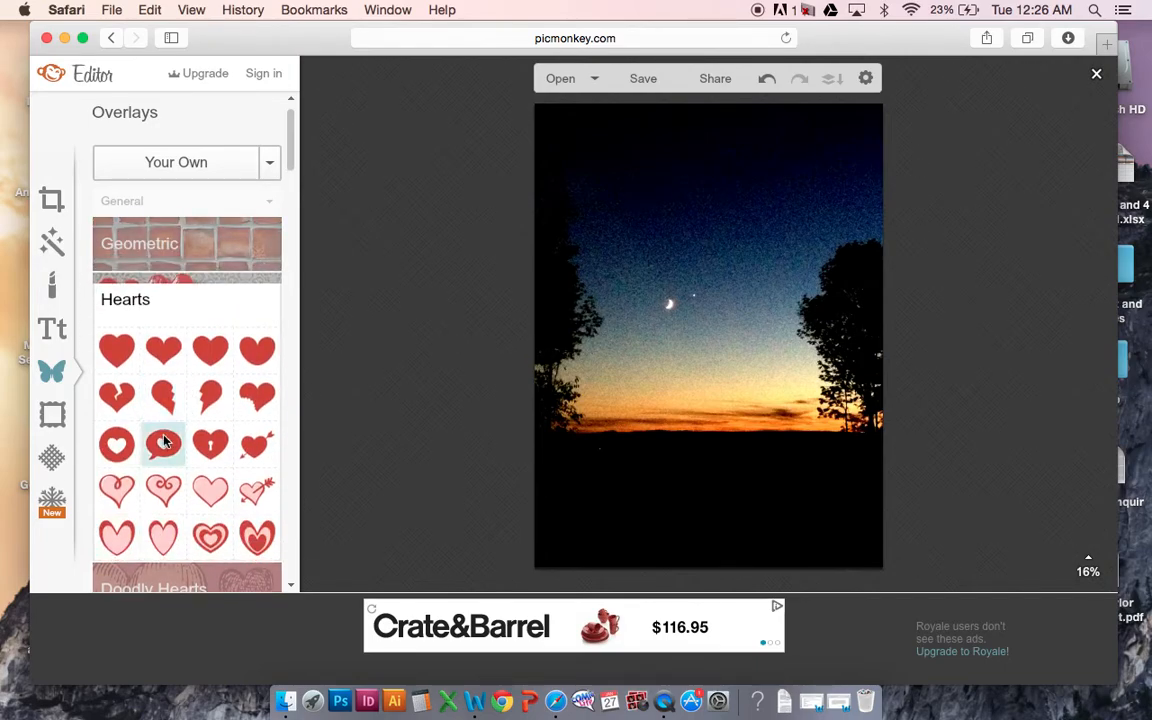
left_click(199, 588)
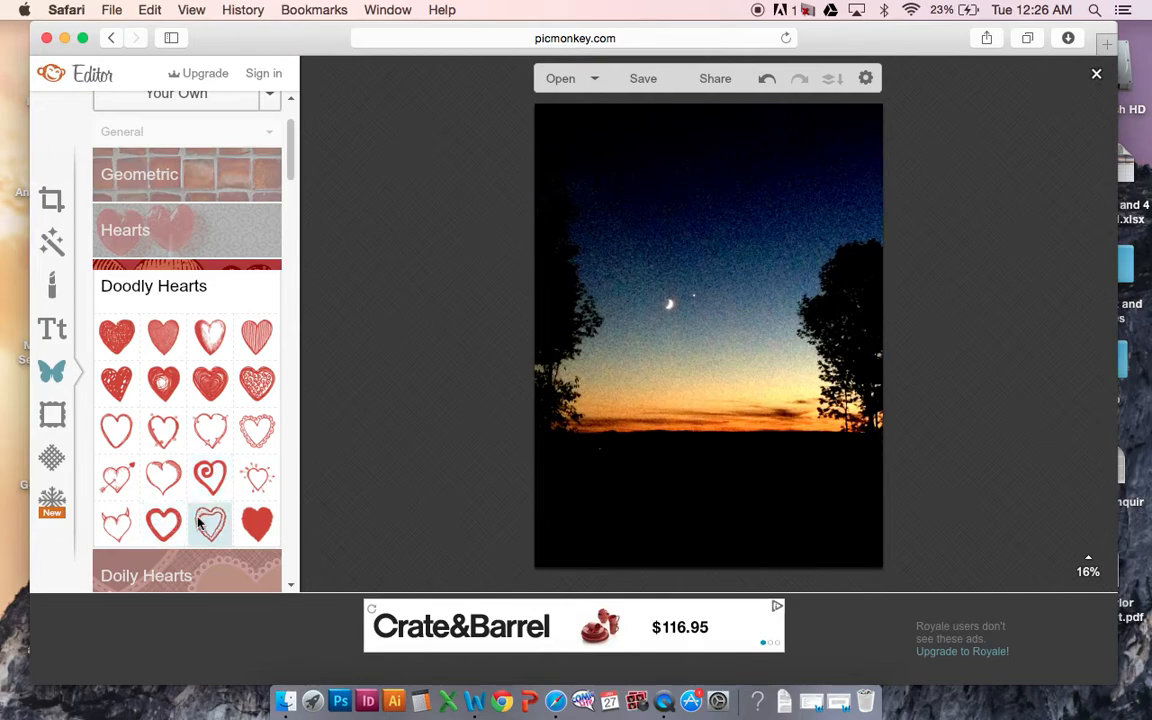
left_click(209, 476)
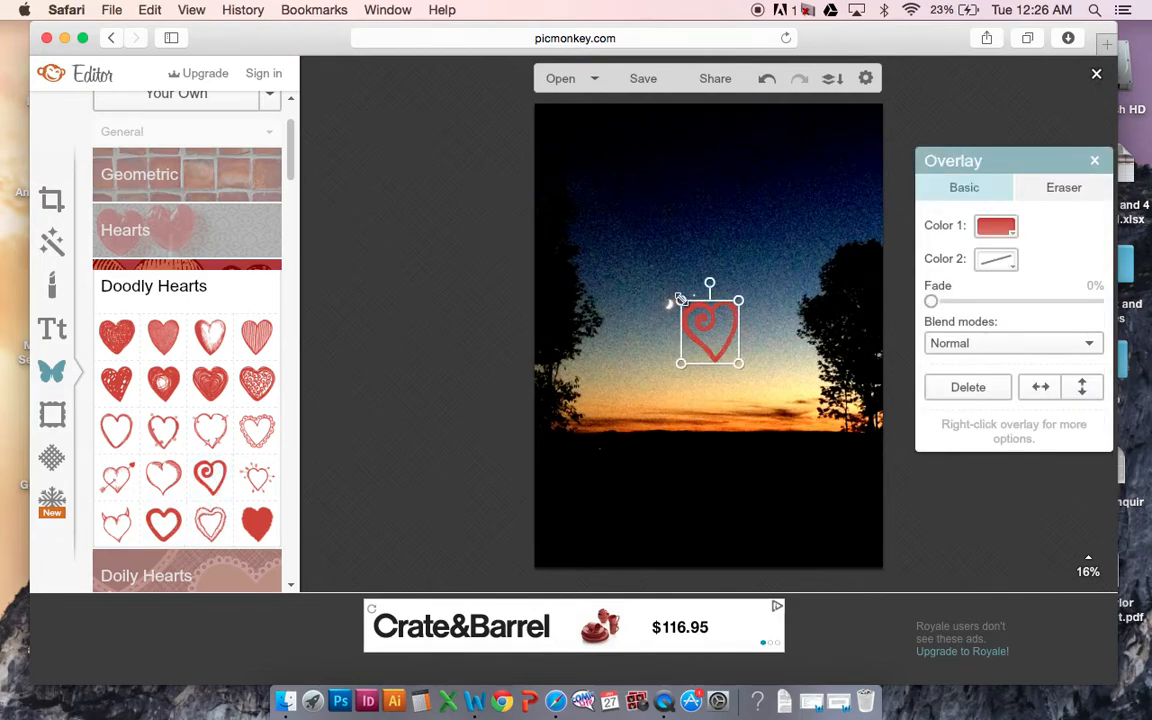
left_click_drag(677, 300, 570, 188)
left_click_drag(658, 251, 681, 301)
left_click(802, 445)
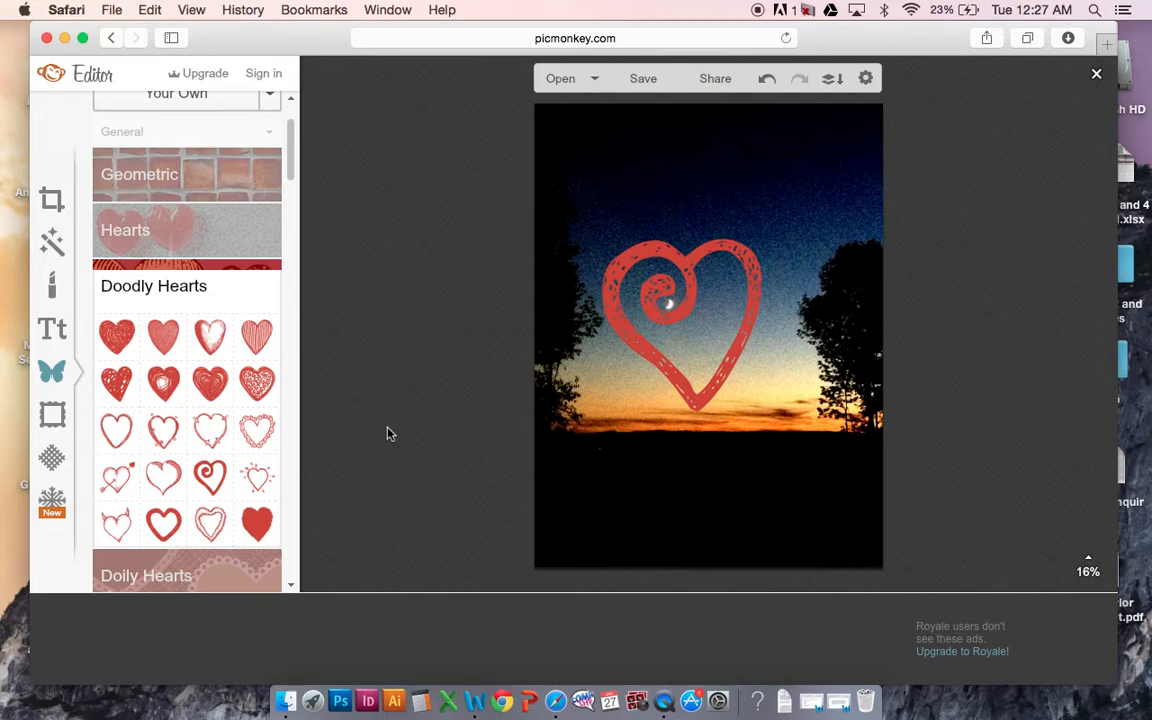
Try fading the heart overlay, return its fade to 0% and deselect it
left_click(622, 321)
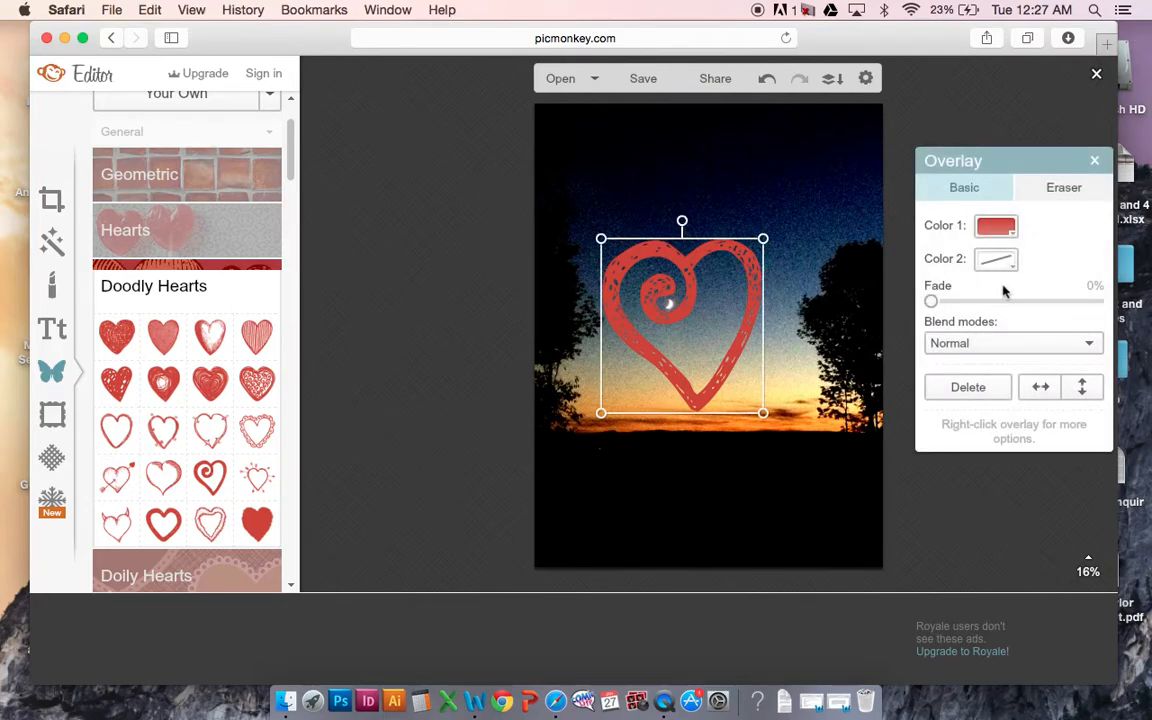
left_click_drag(964, 304, 913, 308)
left_click(689, 496)
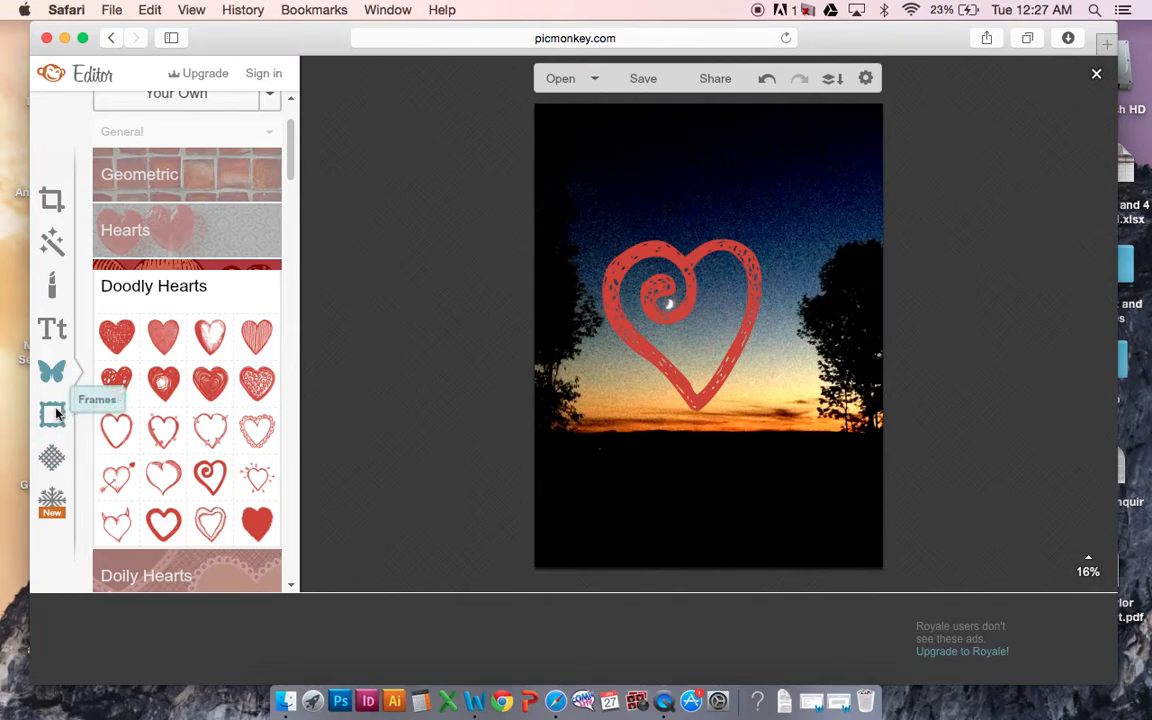
Browse the Your Own and Space textures, then preview the Burst texture with saturation set to 125%
left_click(54, 460)
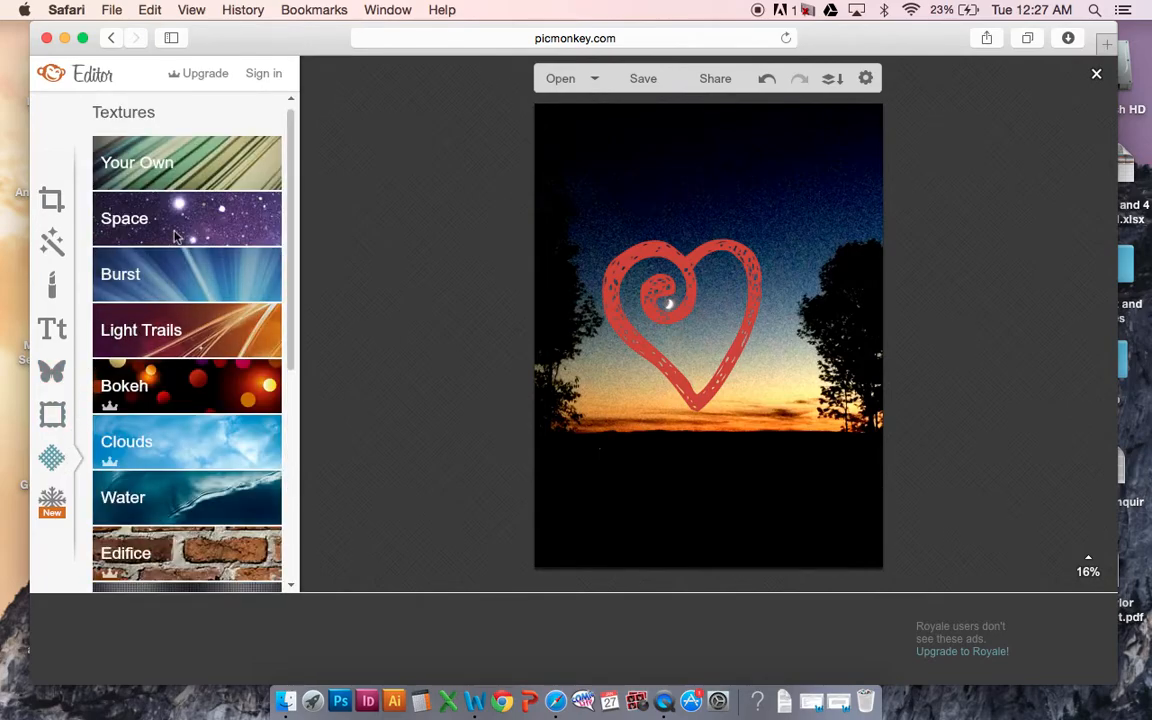
left_click(173, 147)
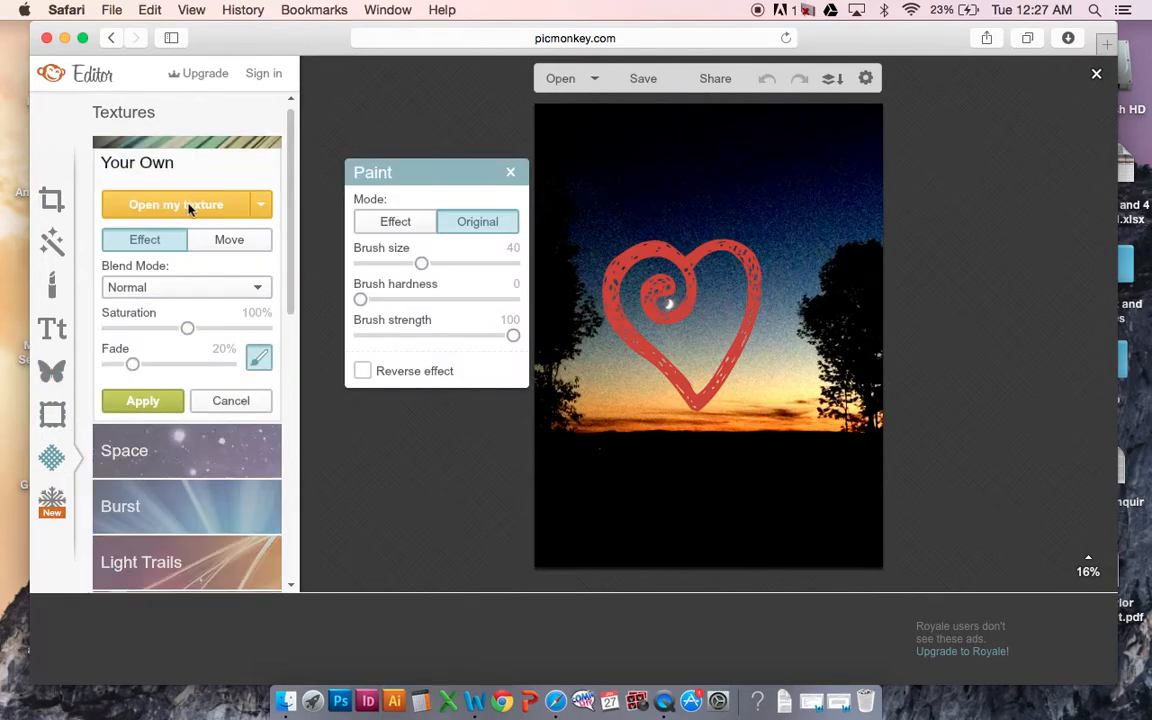
left_click(171, 455)
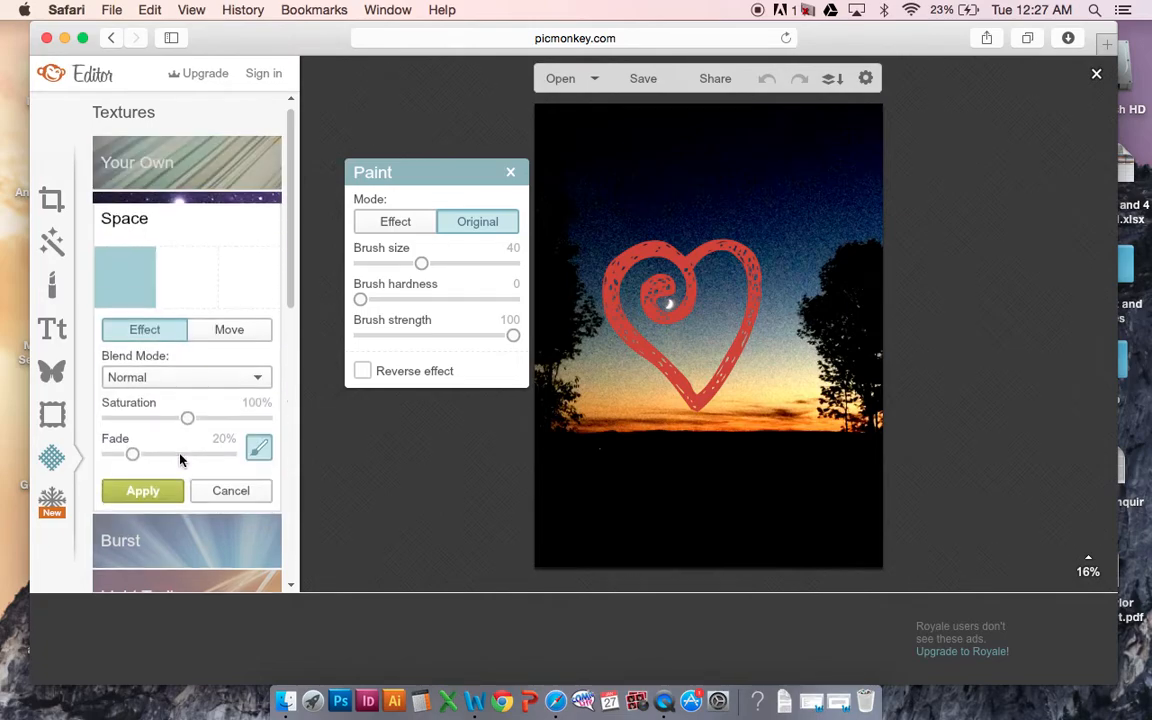
left_click(172, 548)
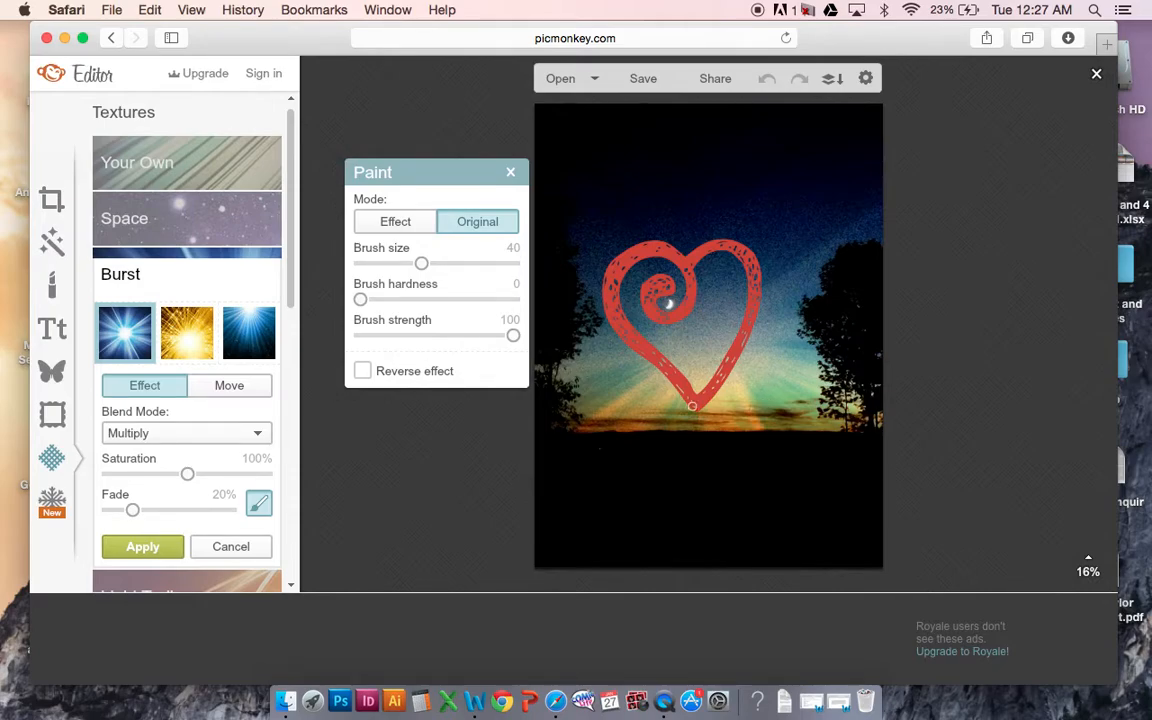
mouse_move(183, 480)
left_mouse_down()
mouse_move(257, 474)
mouse_move(206, 479)
left_mouse_up()
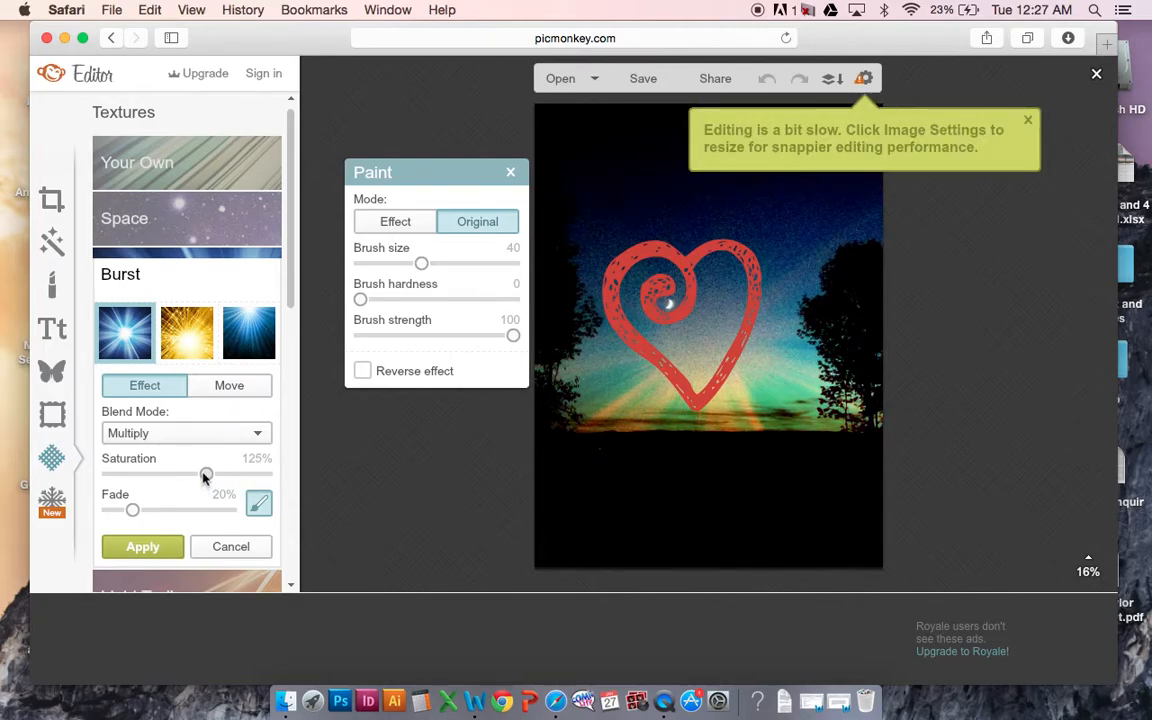
right_click(137, 508)
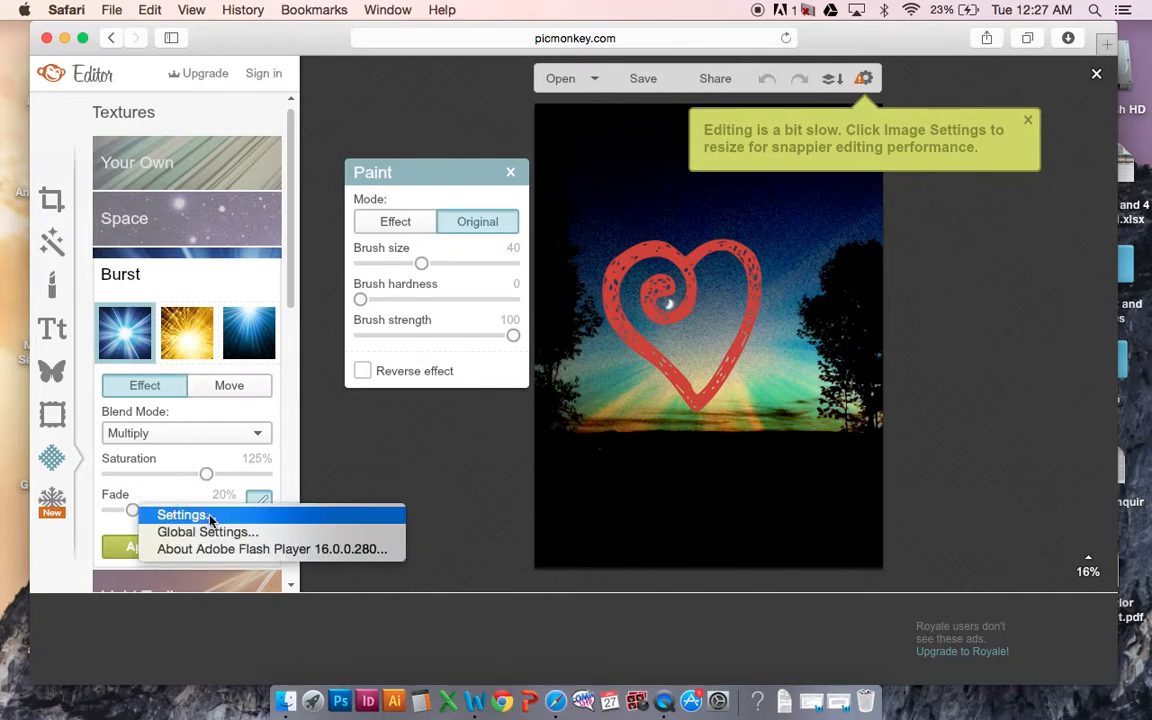
left_click(150, 515)
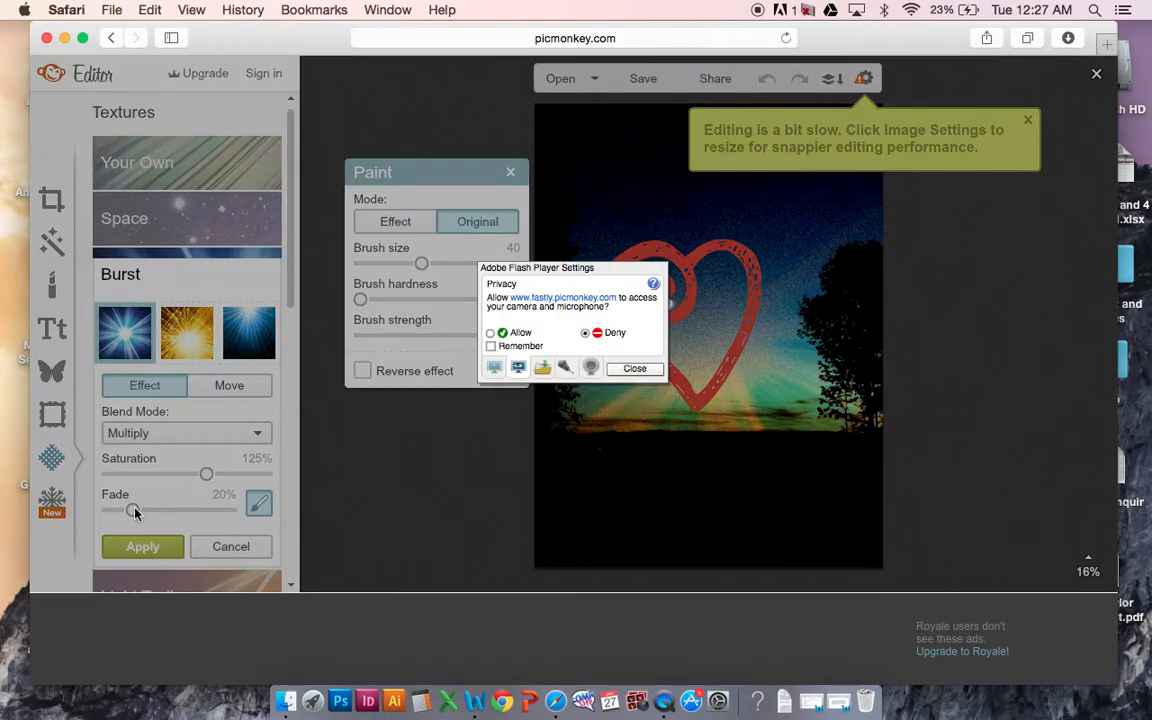
left_click(642, 370)
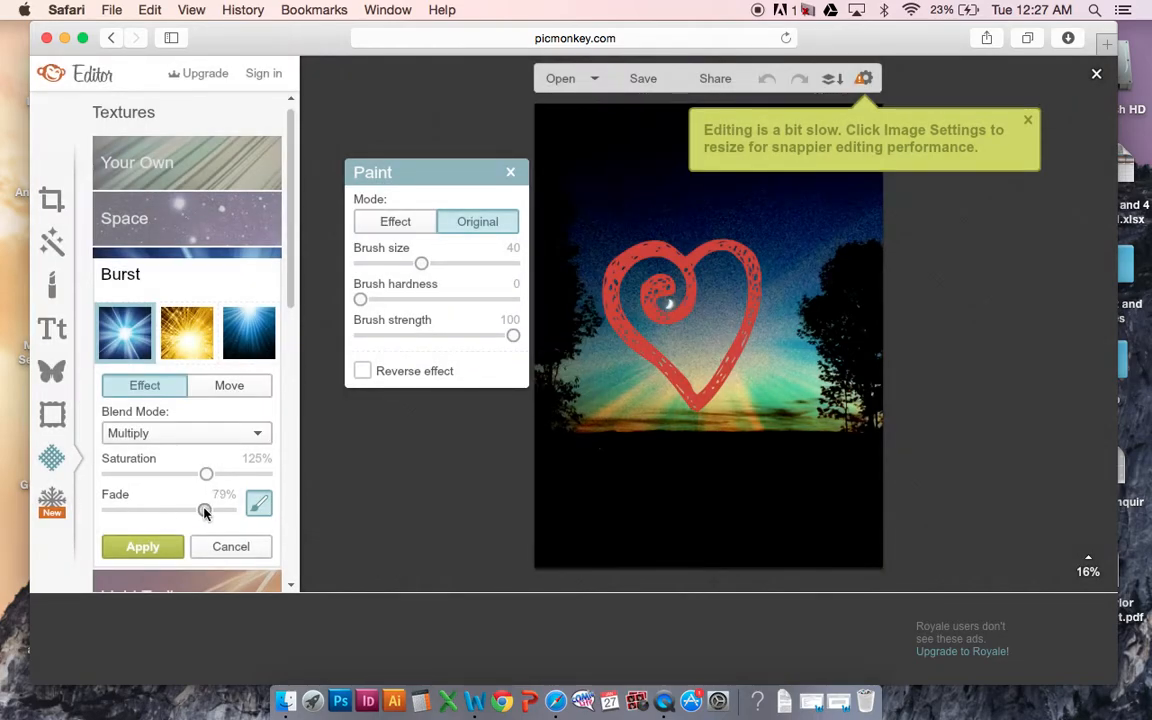
Apply the Burst texture variant with blue rays shining down from above, using a fade of 0%
left_click_drag(206, 512, 104, 511)
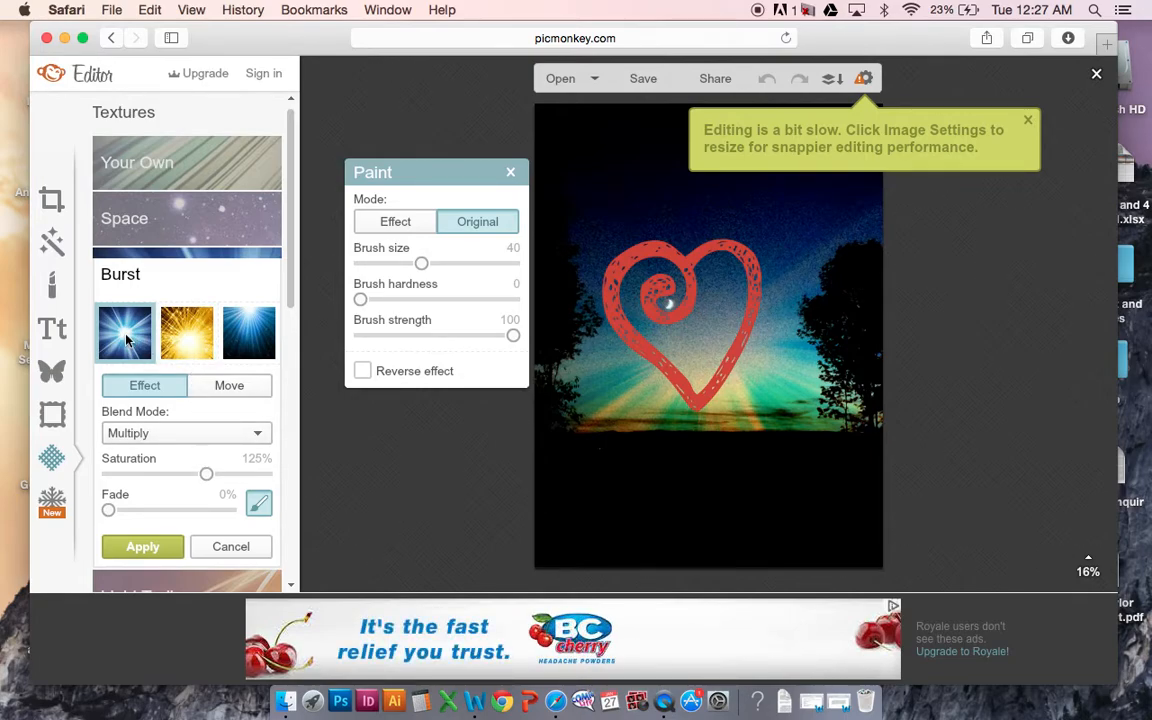
left_click(249, 338)
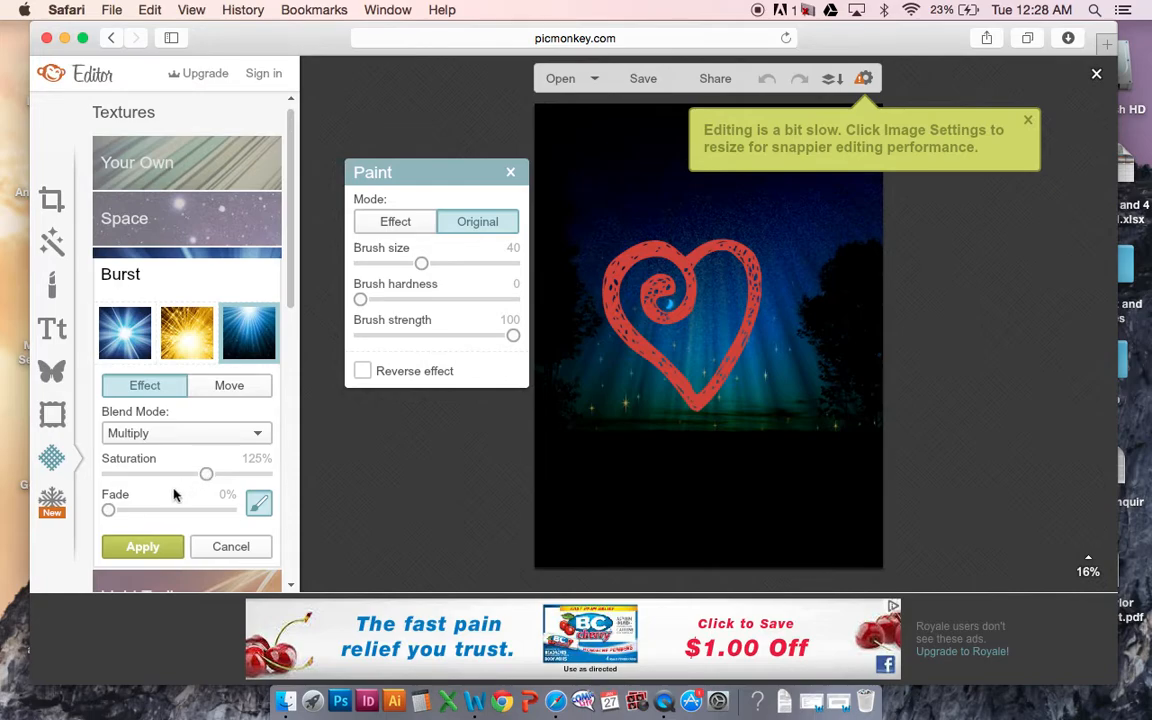
left_click(143, 547)
Raise the photo's exposure brightness to 41 and apply the adjustment
left_click(49, 201)
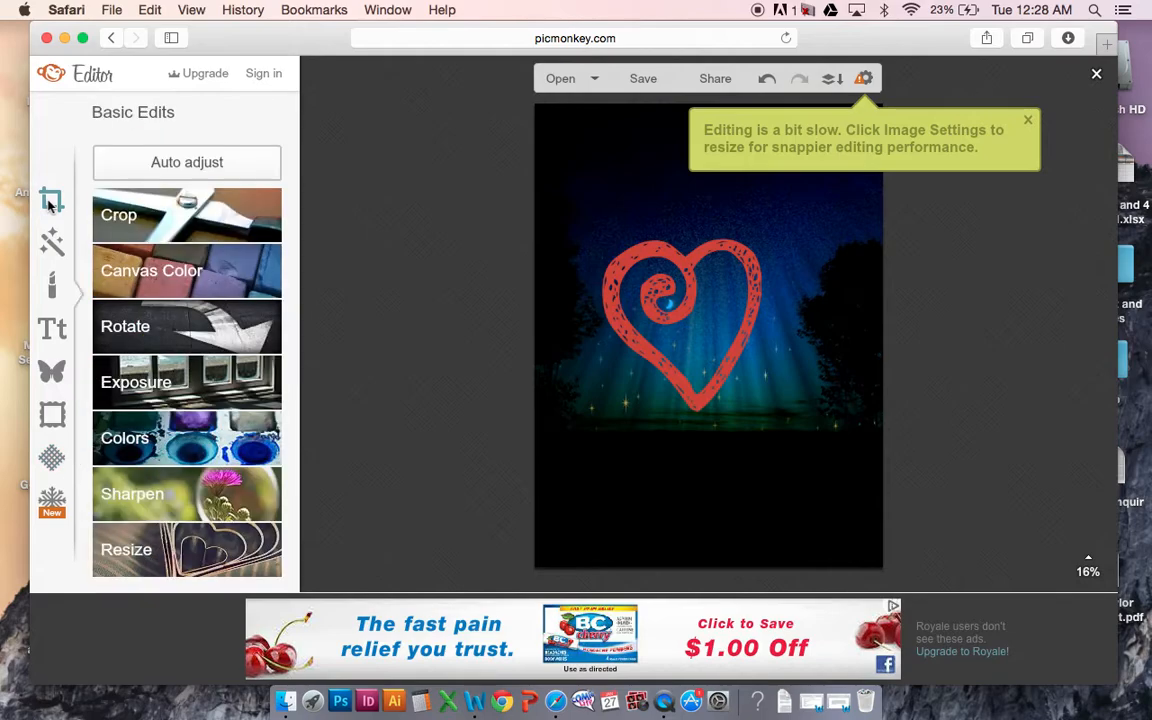
left_click(157, 382)
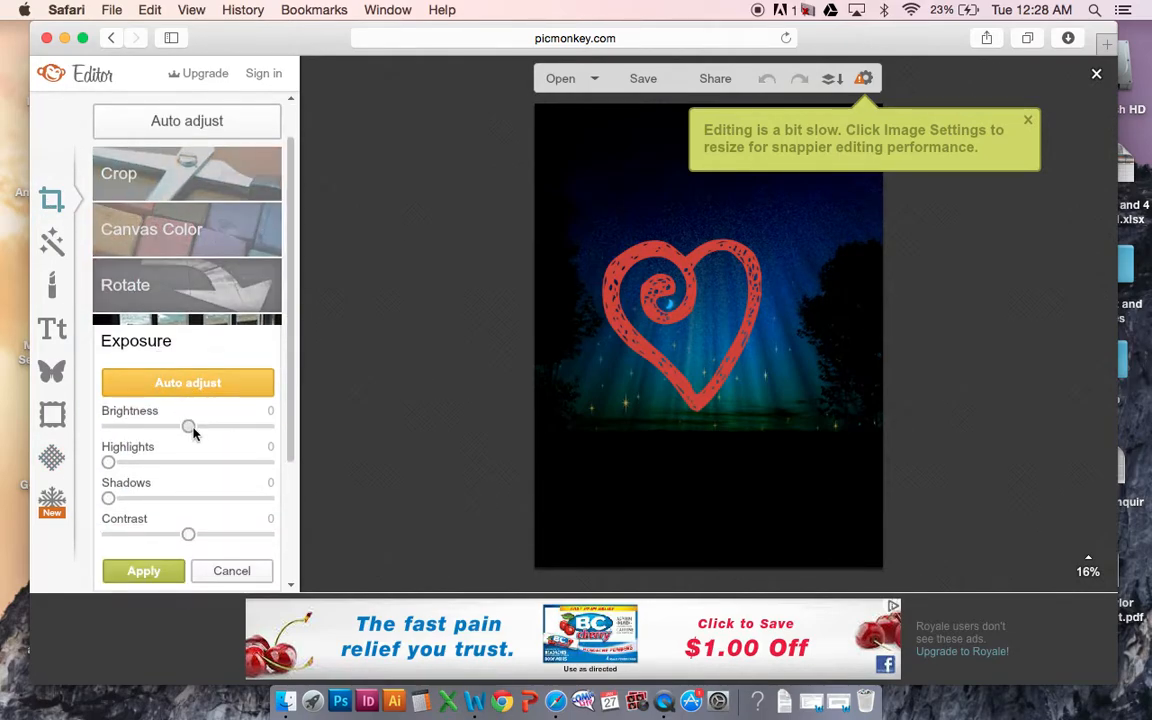
left_click_drag(190, 428, 233, 428)
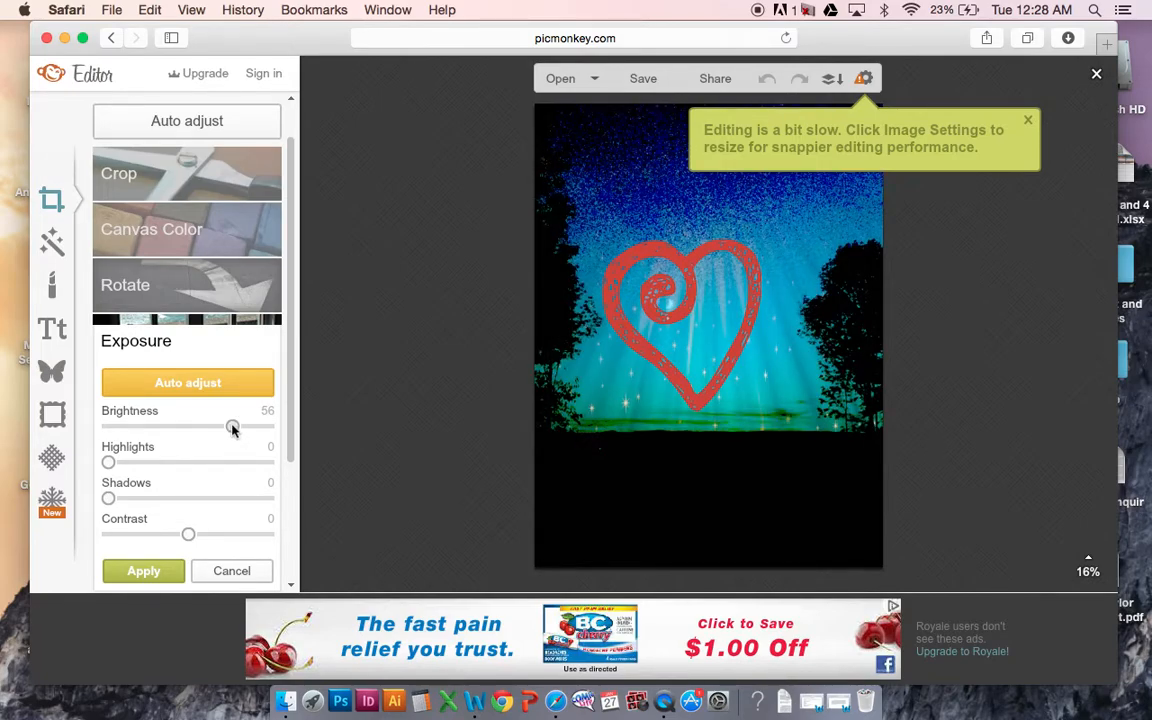
left_click_drag(232, 428, 221, 428)
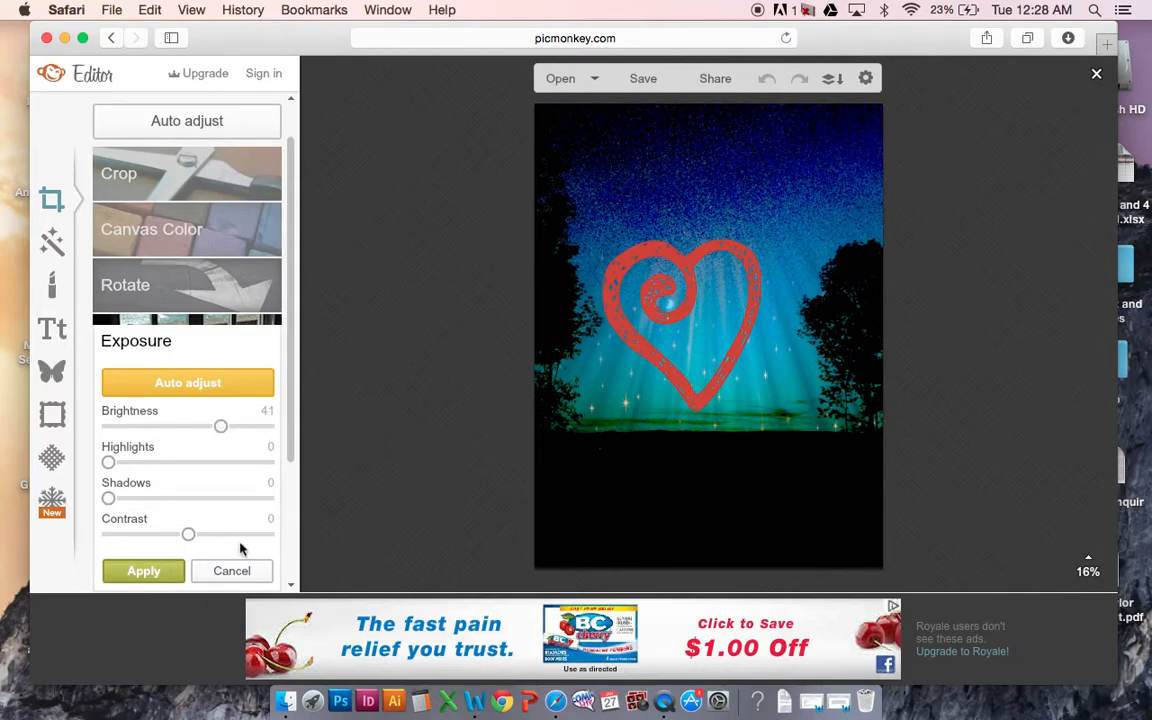
left_click(145, 571)
Delete the red heart overlay from the photo
left_click(613, 321)
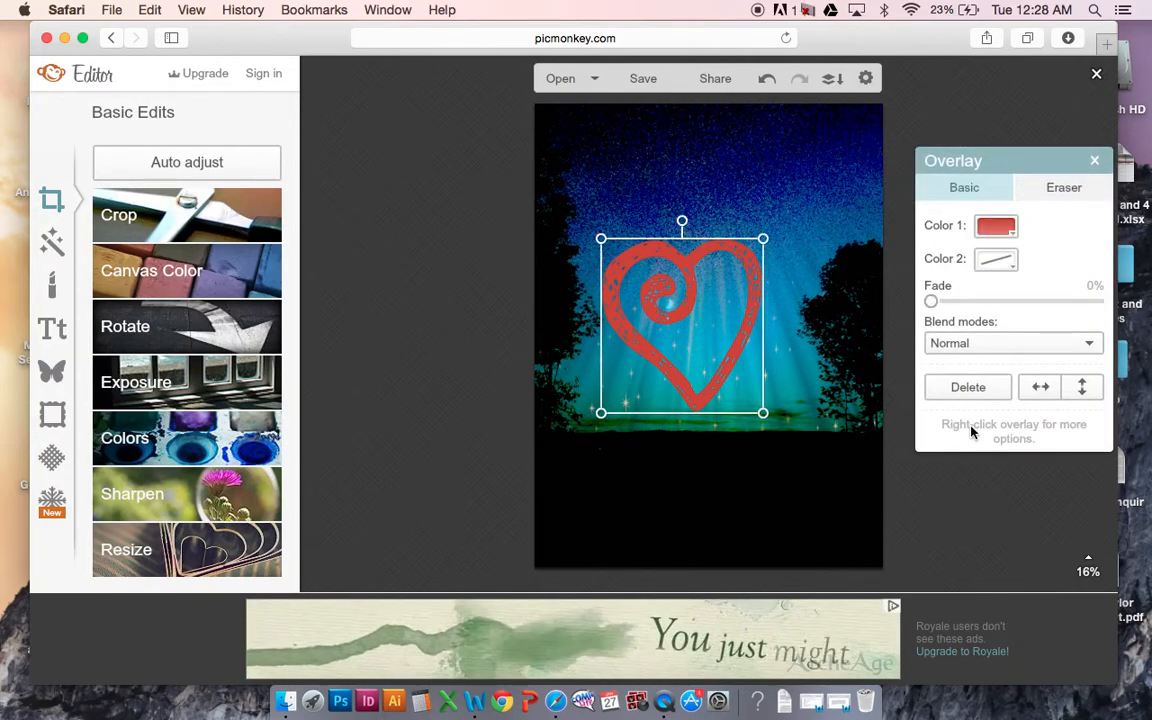
left_click(967, 387)
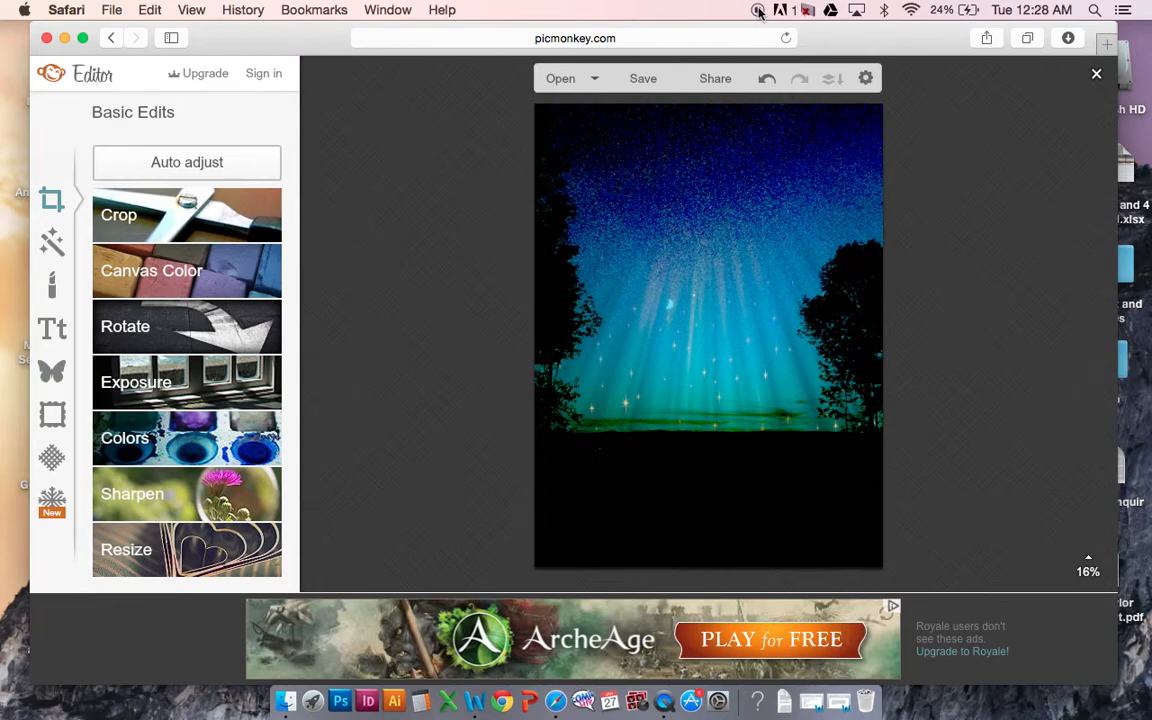
Try to save the edited photo to the Desktop as IMG_0197.jpg, declining to replace the existing file
left_click(643, 80)
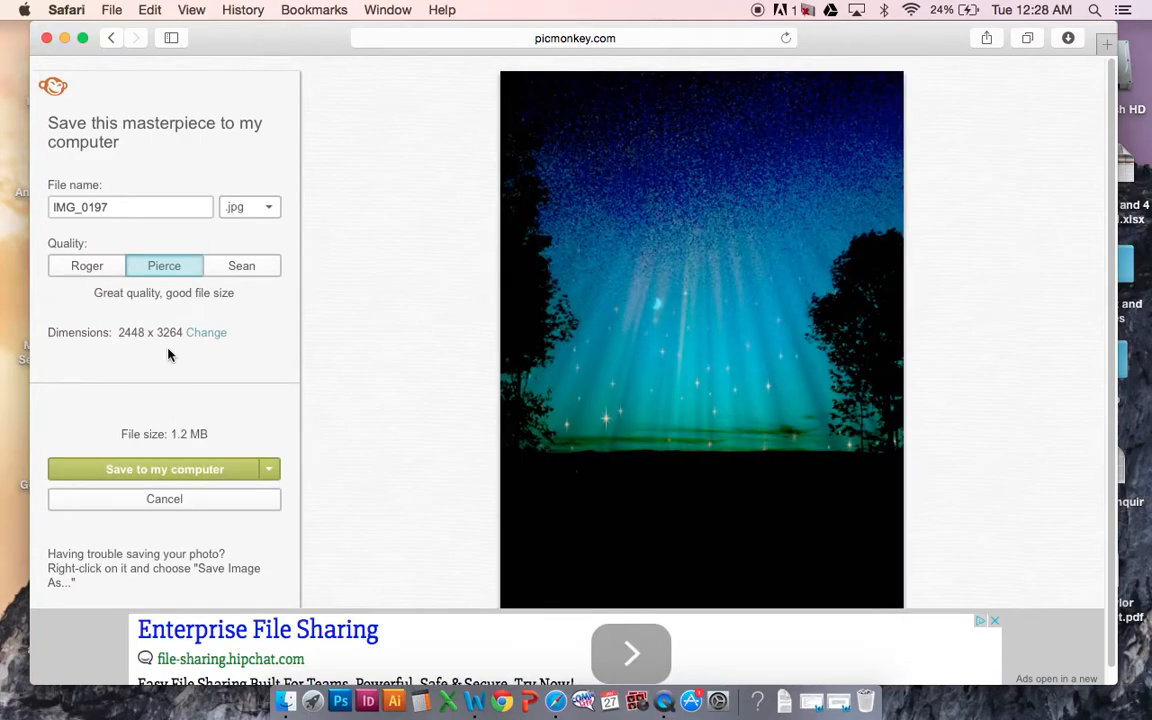
left_click(177, 478)
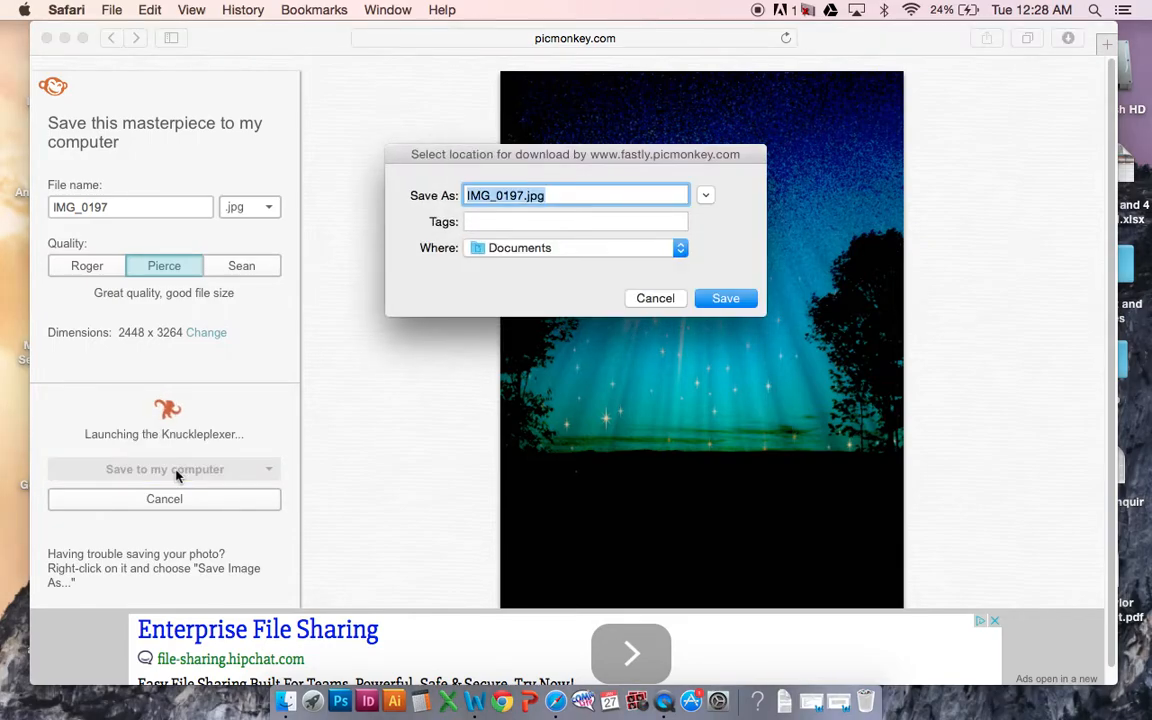
left_click(680, 249)
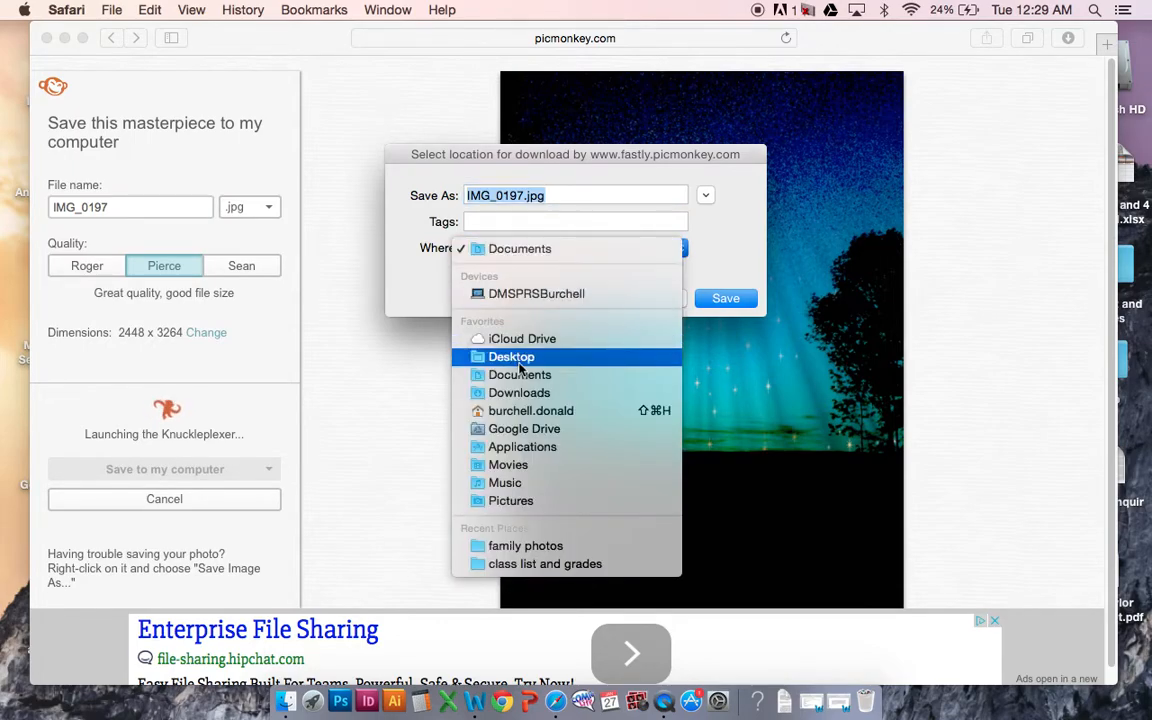
left_click(519, 360)
left_click(727, 299)
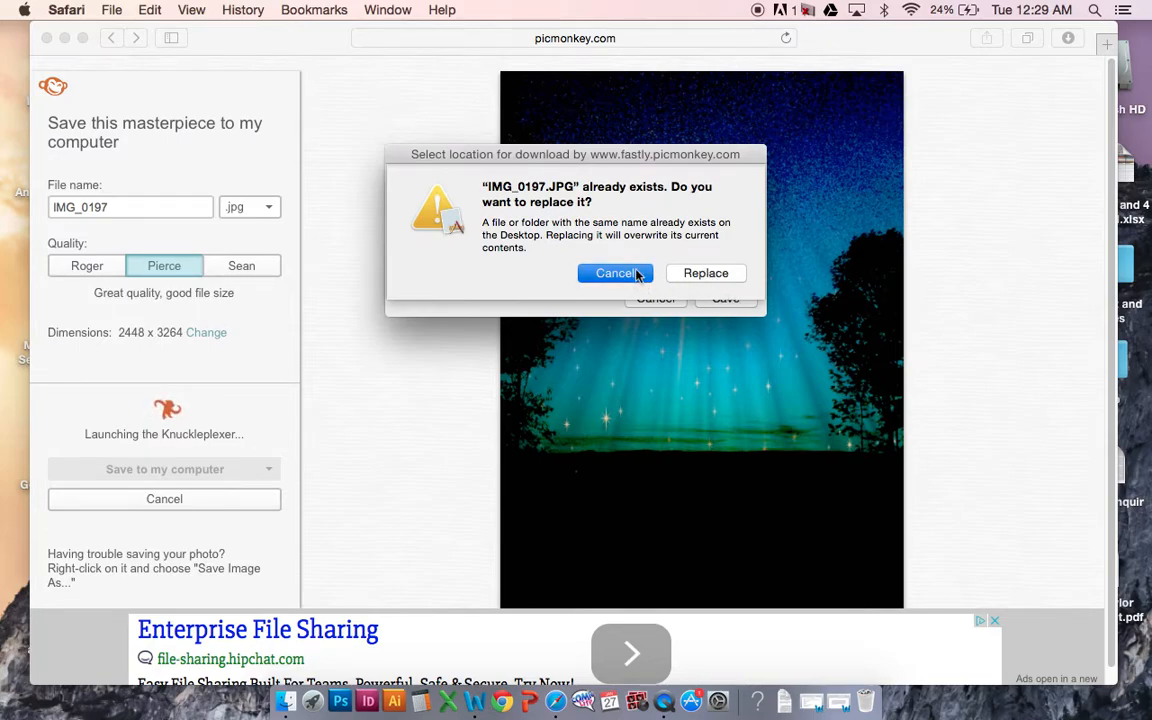
left_click(637, 274)
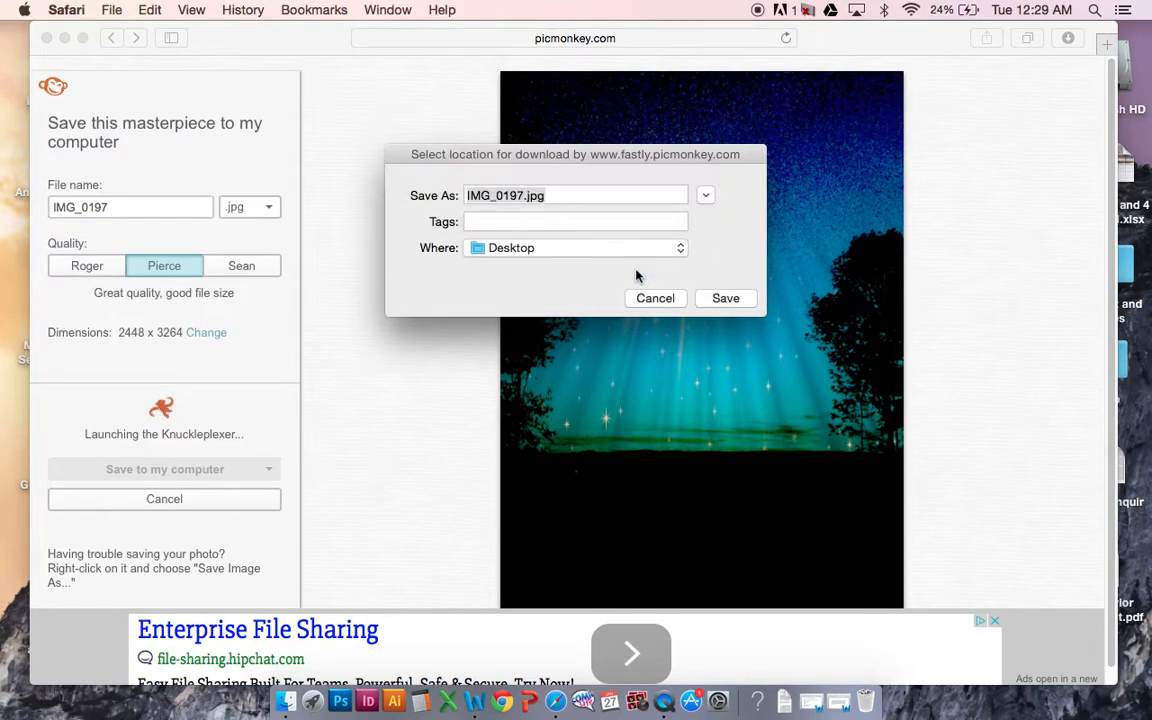
Change the download's file name to IMG_0197a.jpg and save it to the Desktop
left_click(520, 196)
type("a")
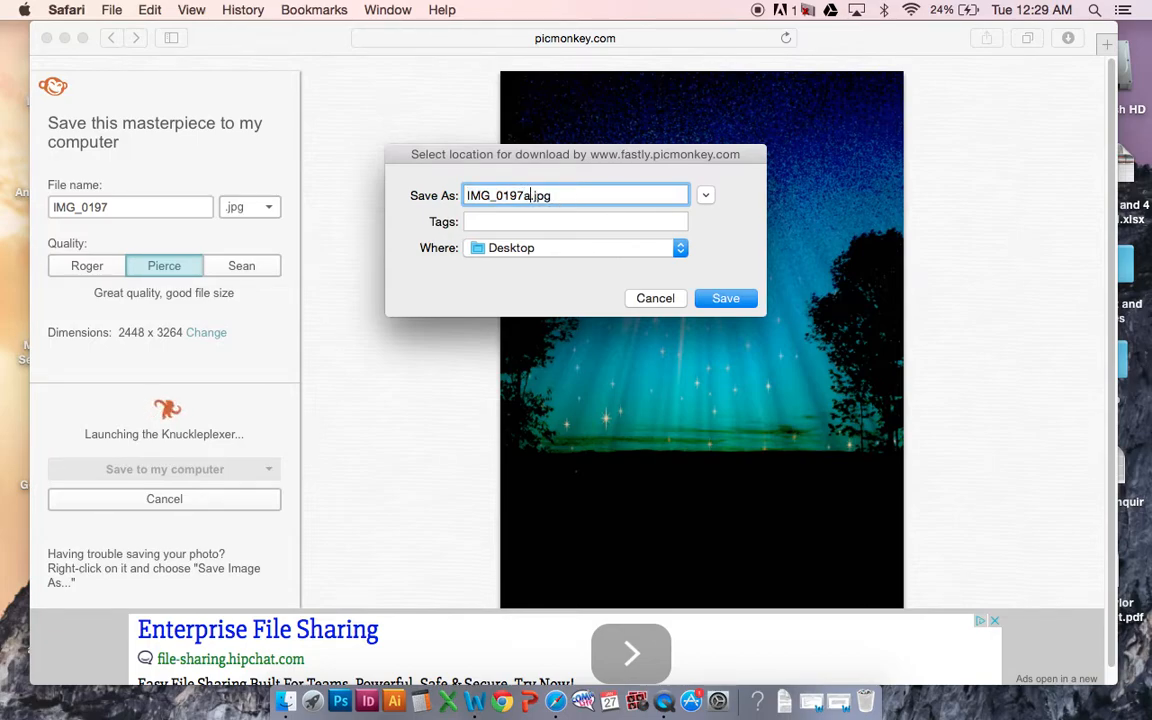
left_click(726, 300)
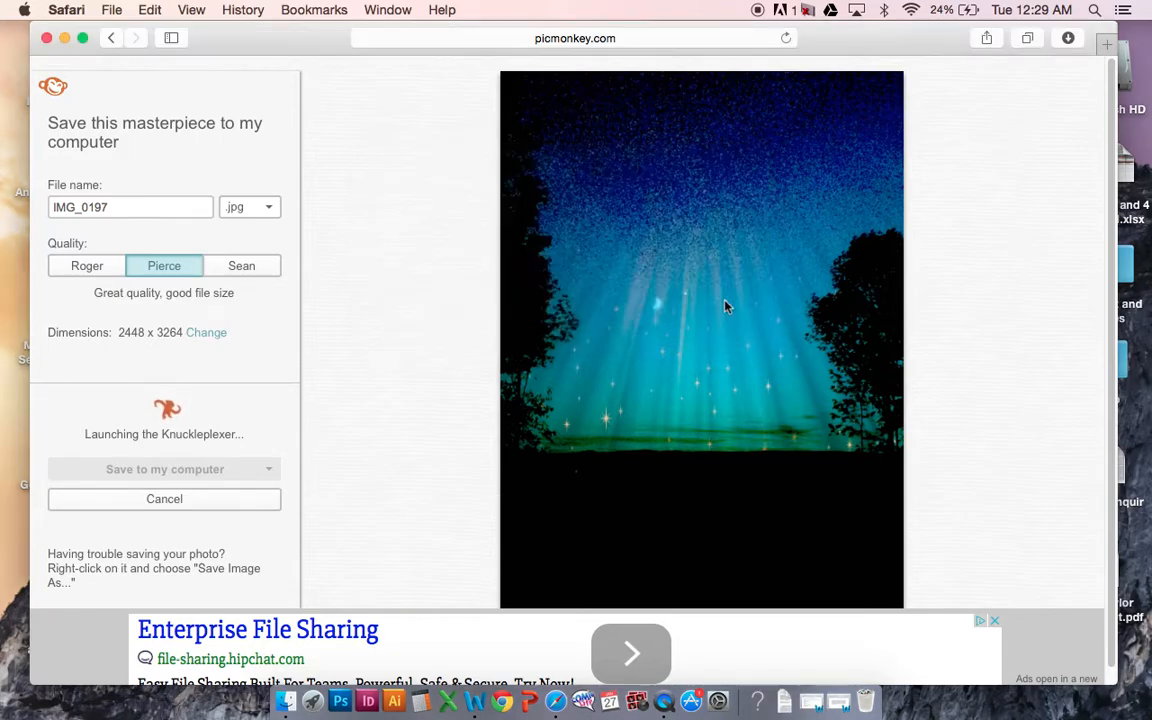